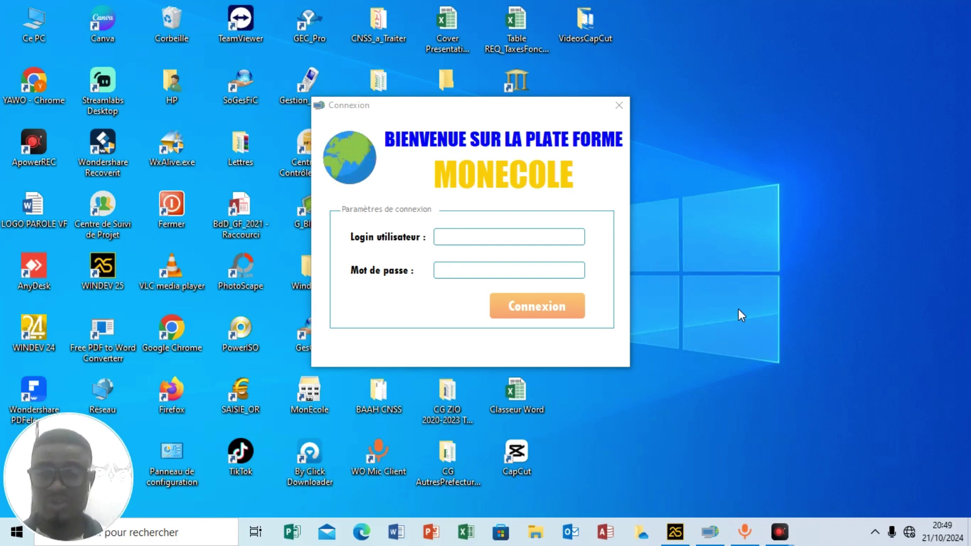
# Log in to MonEcole with the user's login name and password via Connexion.
pyautogui.click(513, 245)
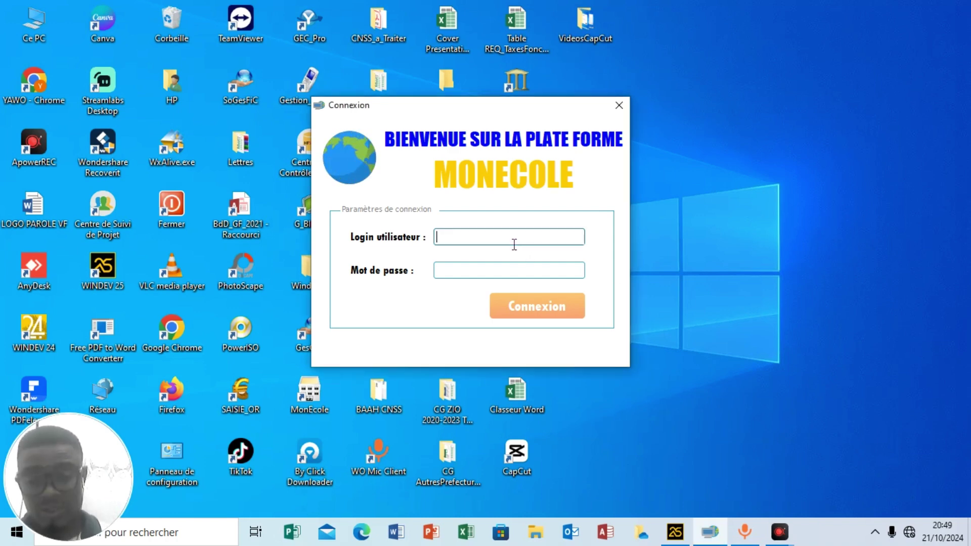
pyautogui.write('modeste')
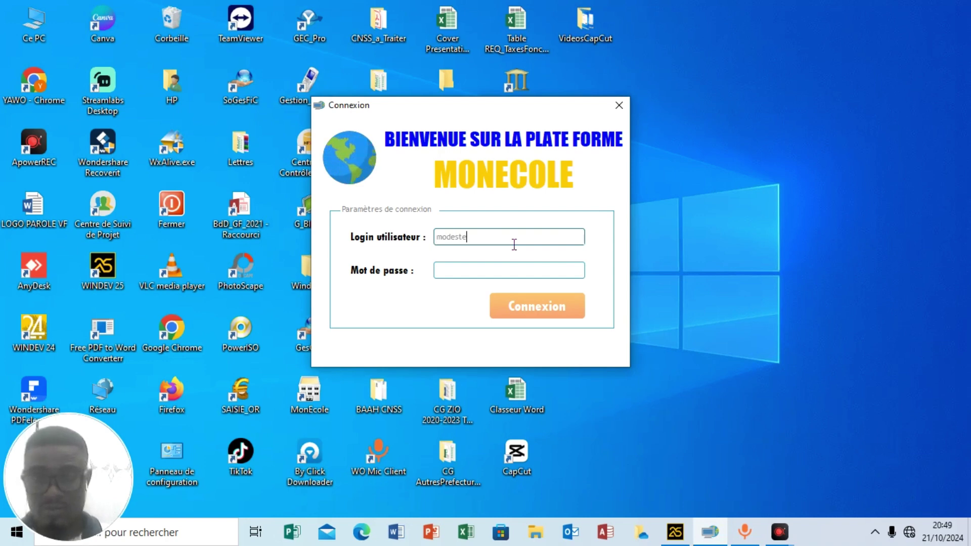
pyautogui.press('Tab')
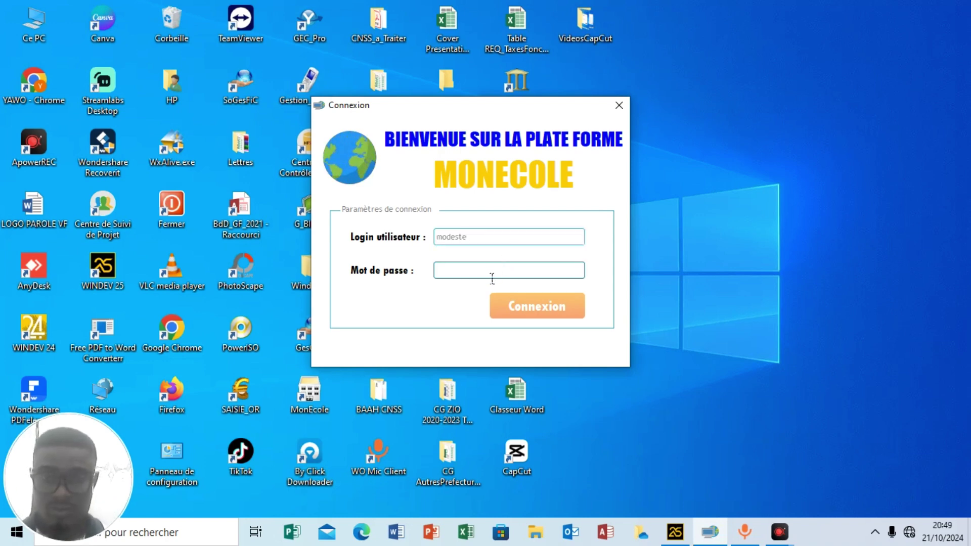
pyautogui.write('1234567')
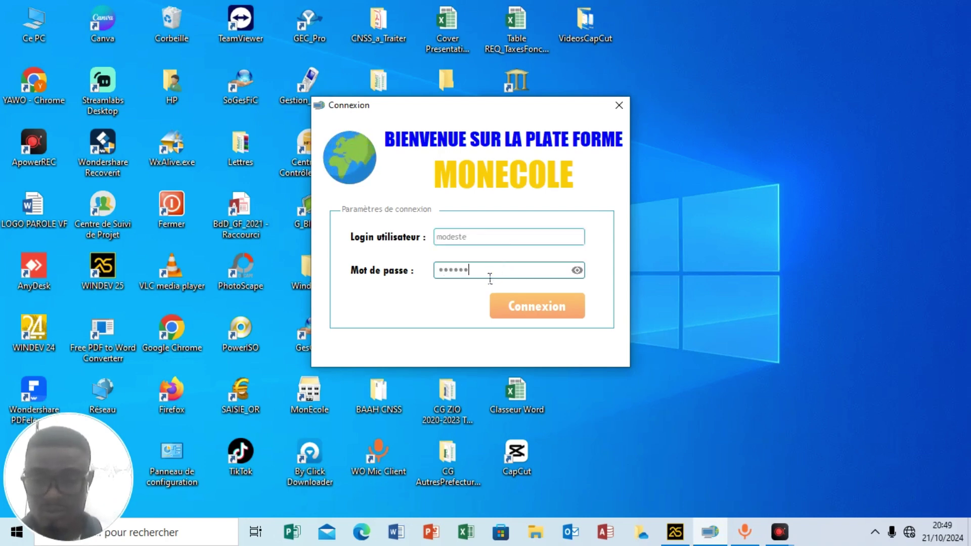
pyautogui.click(537, 306)
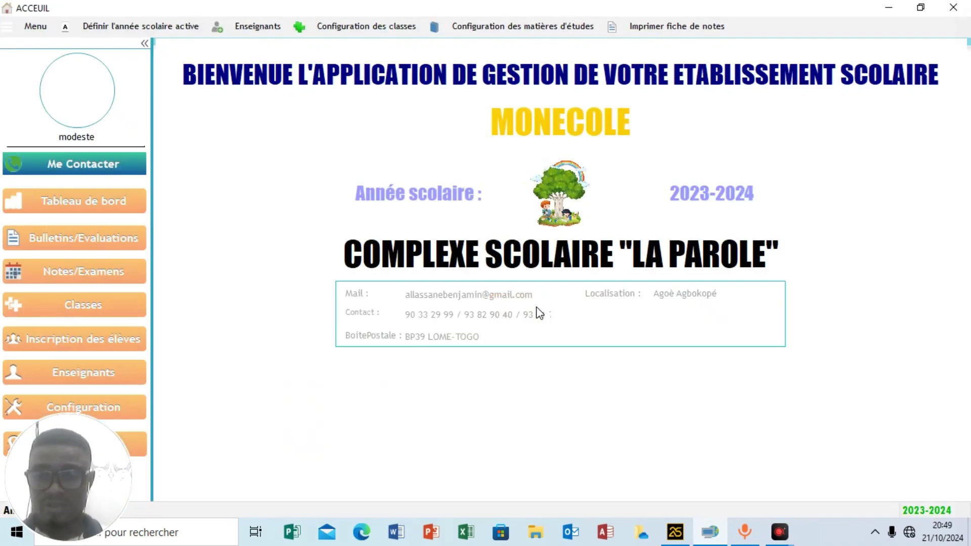
pyautogui.click(115, 480)
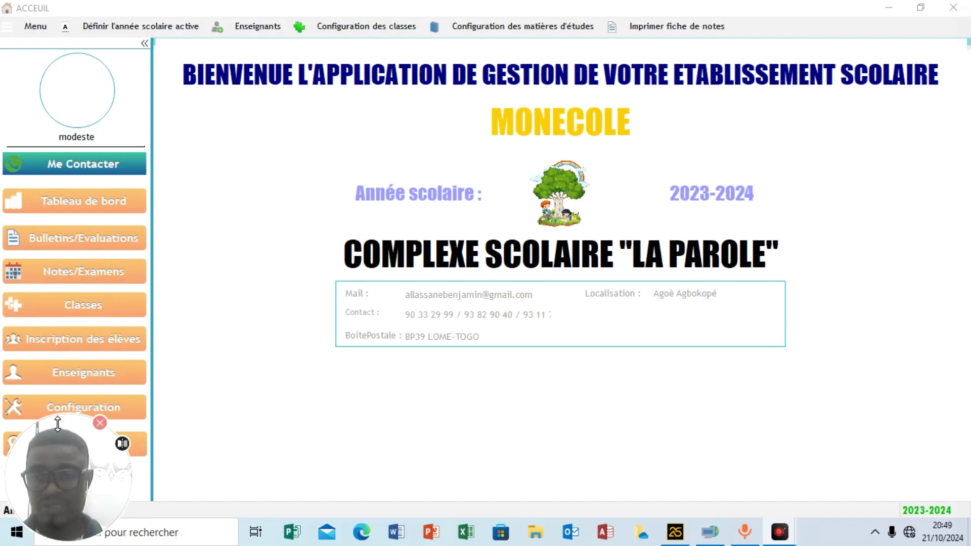
pyautogui.moveTo(58, 423); pyautogui.dragTo(62, 458)
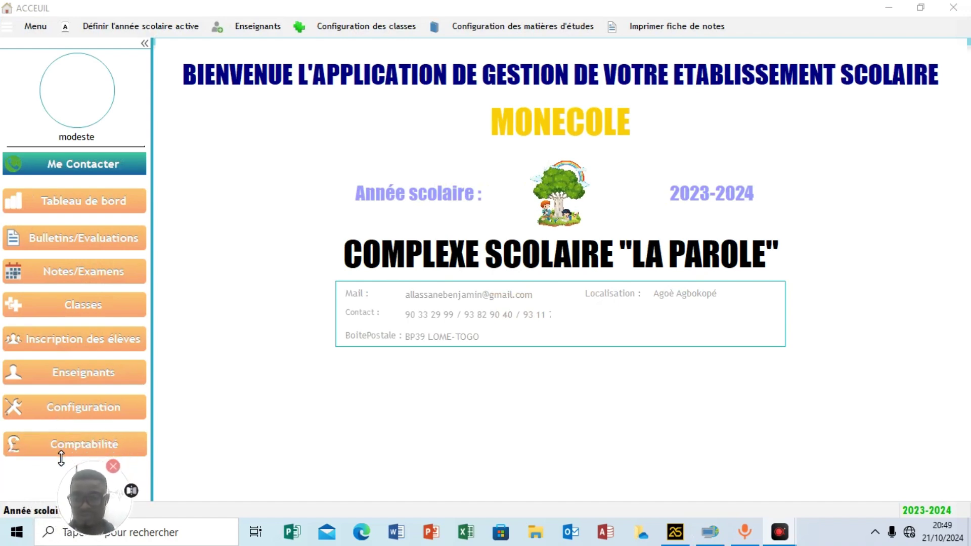
pyautogui.moveTo(84, 526); pyautogui.dragTo(37, 526)
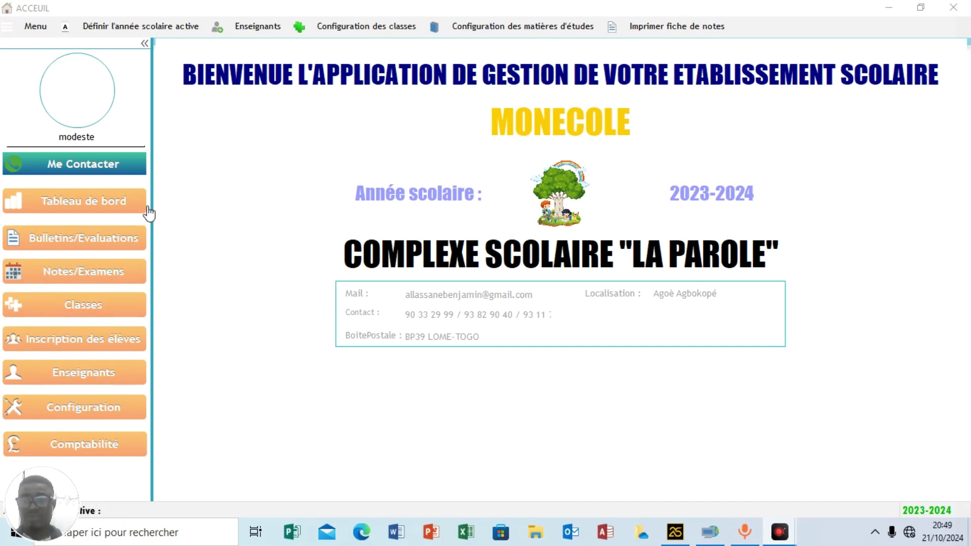
# Open the Tableau de bord showing 348 students, 30 teachers, 29 classes and 456 evaluations.
pyautogui.click(88, 203)
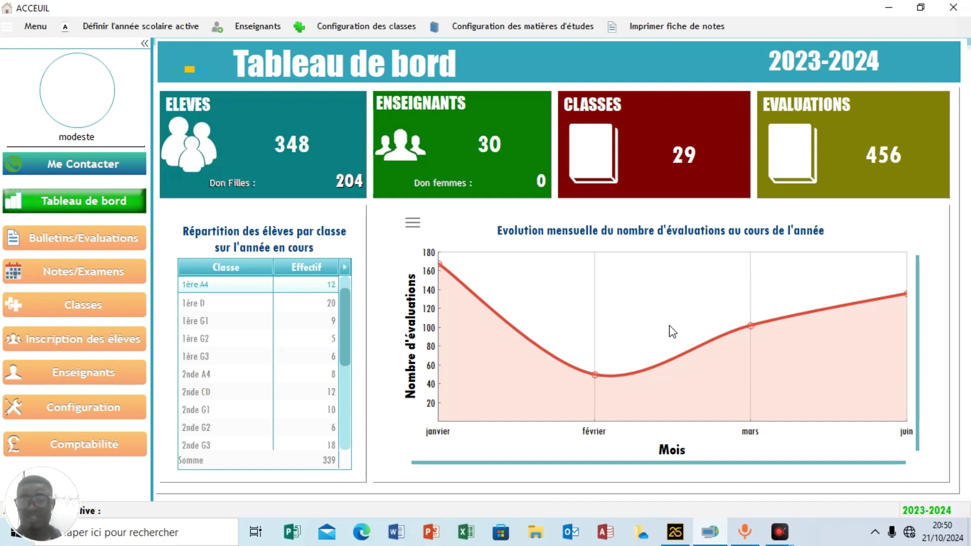
pyautogui.click(31, 29)
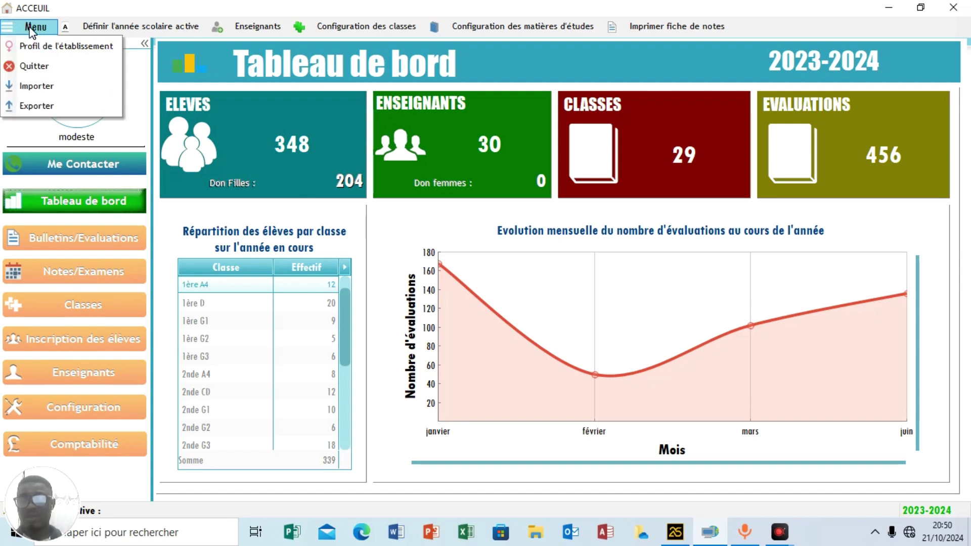
pyautogui.click(55, 47)
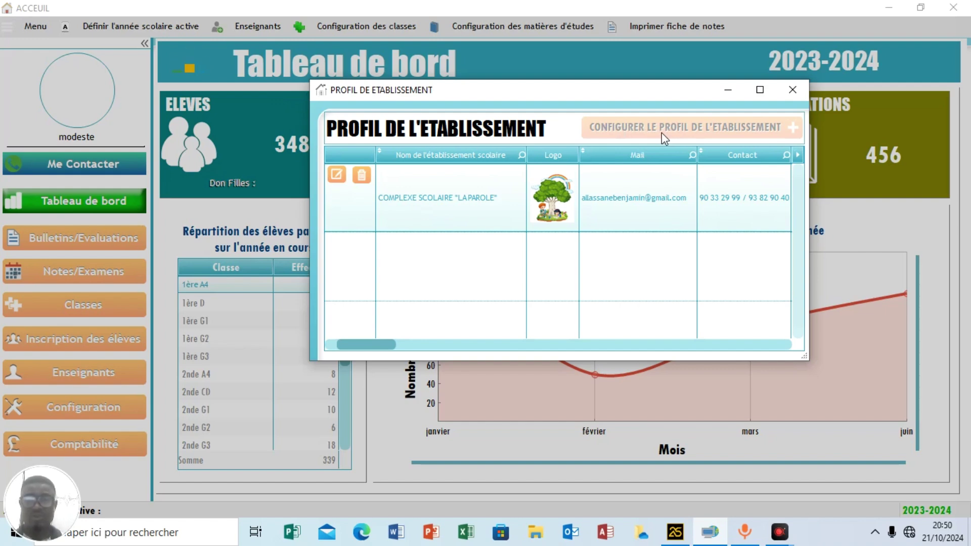
pyautogui.click(335, 176)
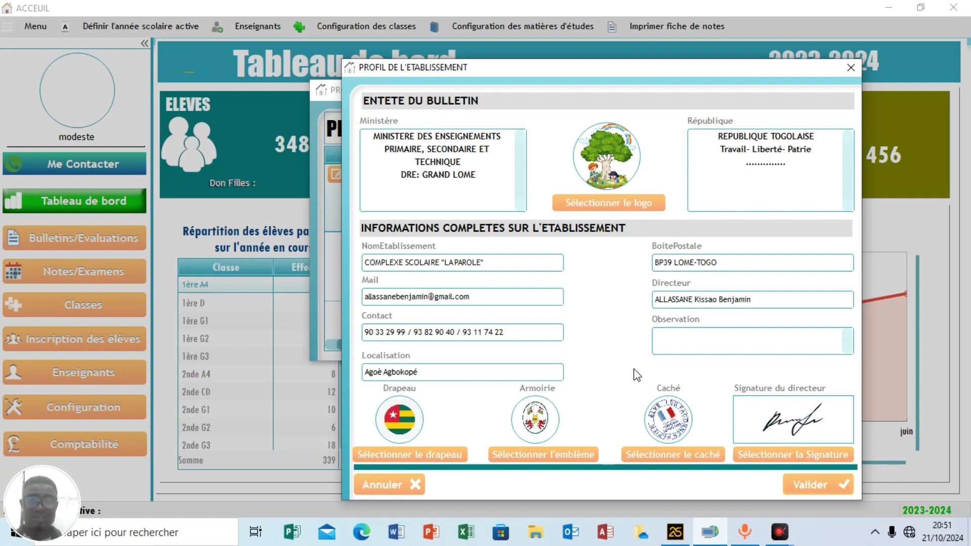
pyautogui.click(850, 70)
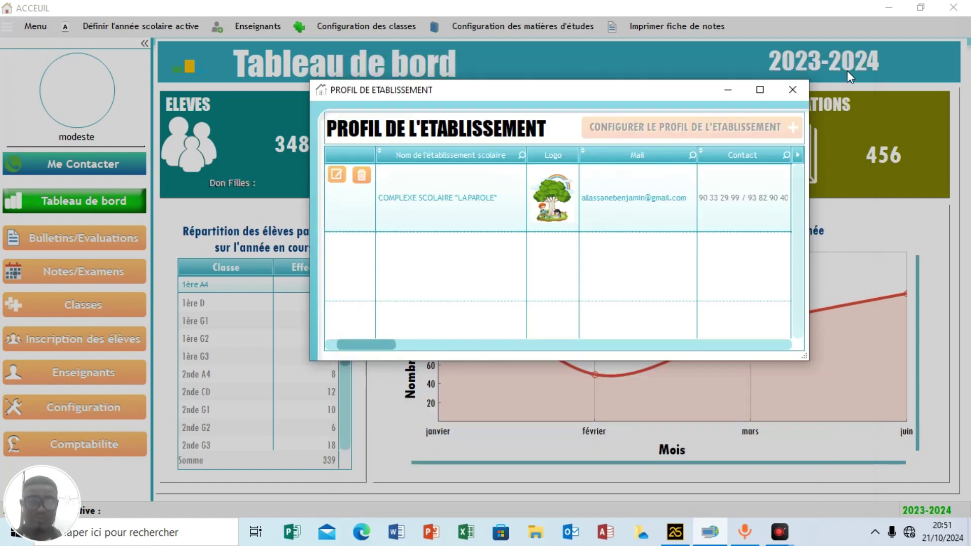
pyautogui.click(792, 91)
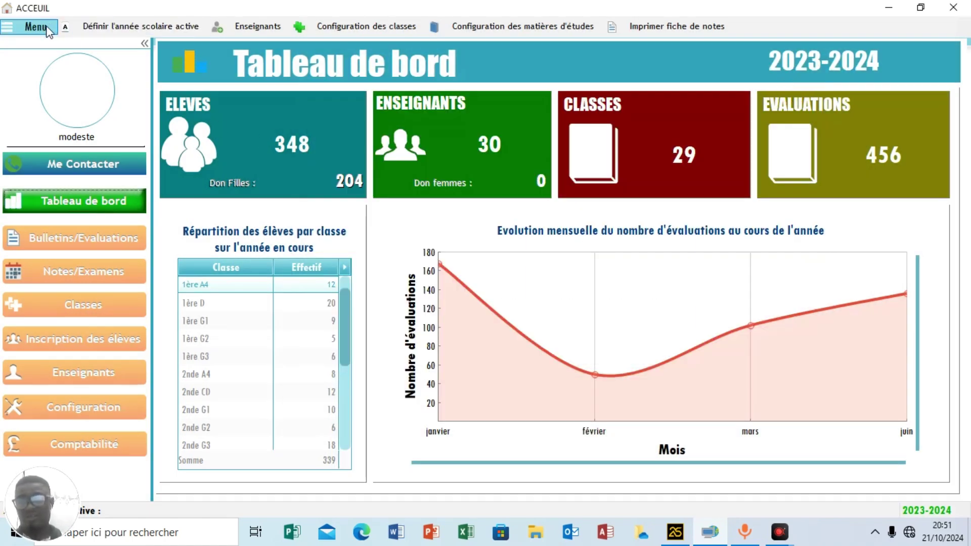
pyautogui.click(141, 30)
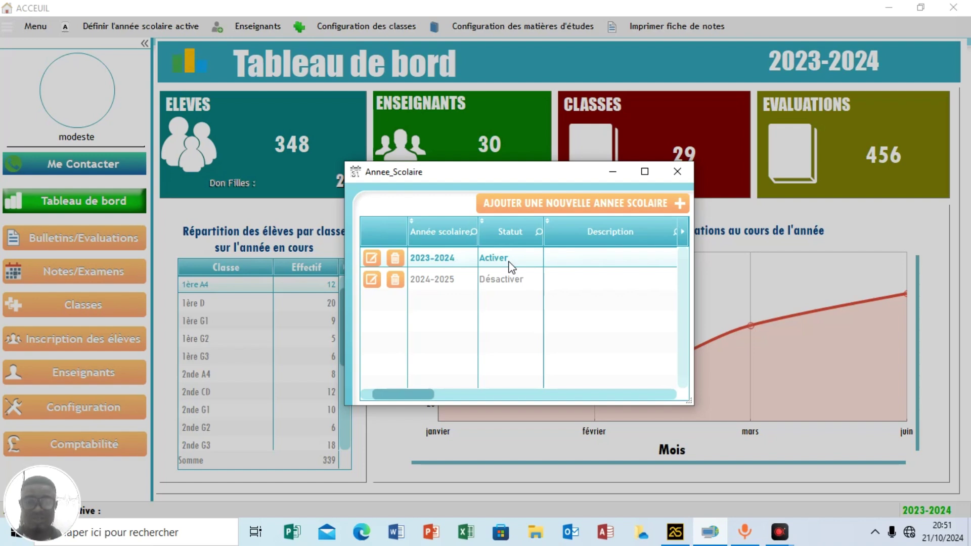
pyautogui.click(541, 201)
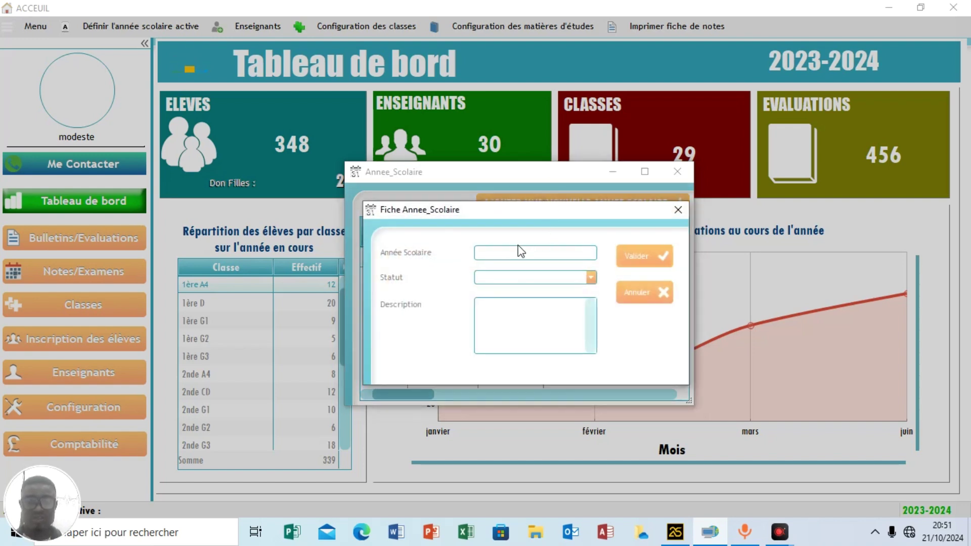
pyautogui.click(516, 253)
pyautogui.click(525, 279)
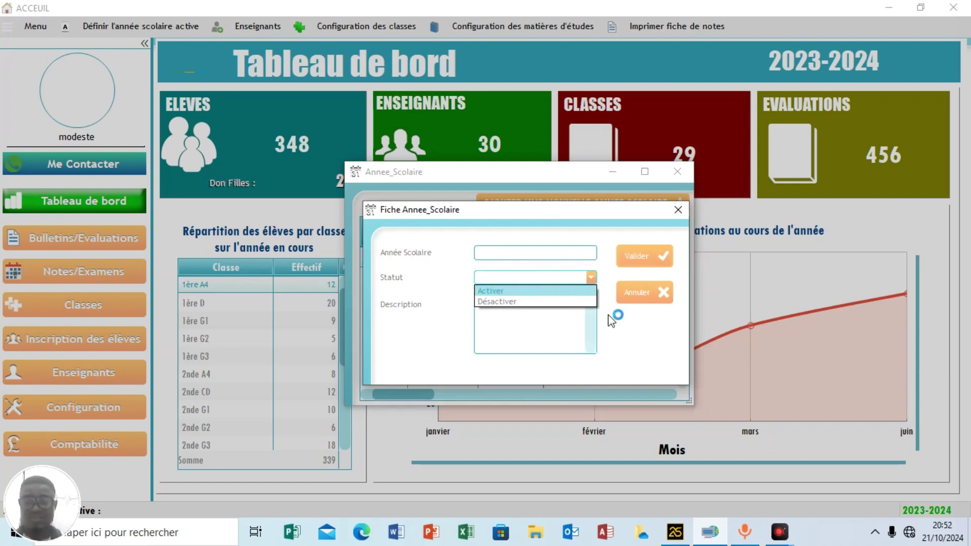
pyautogui.click(678, 209)
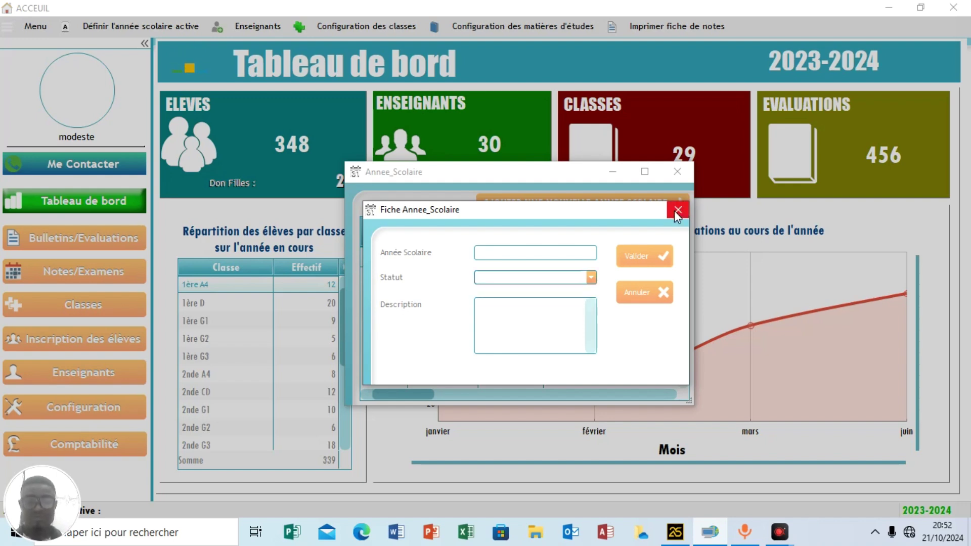
pyautogui.click(680, 207)
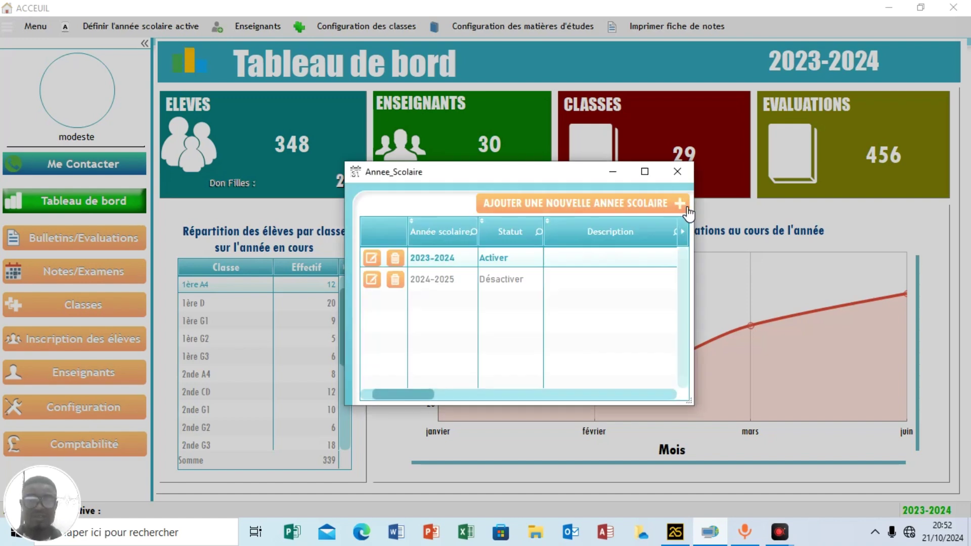
pyautogui.click(681, 178)
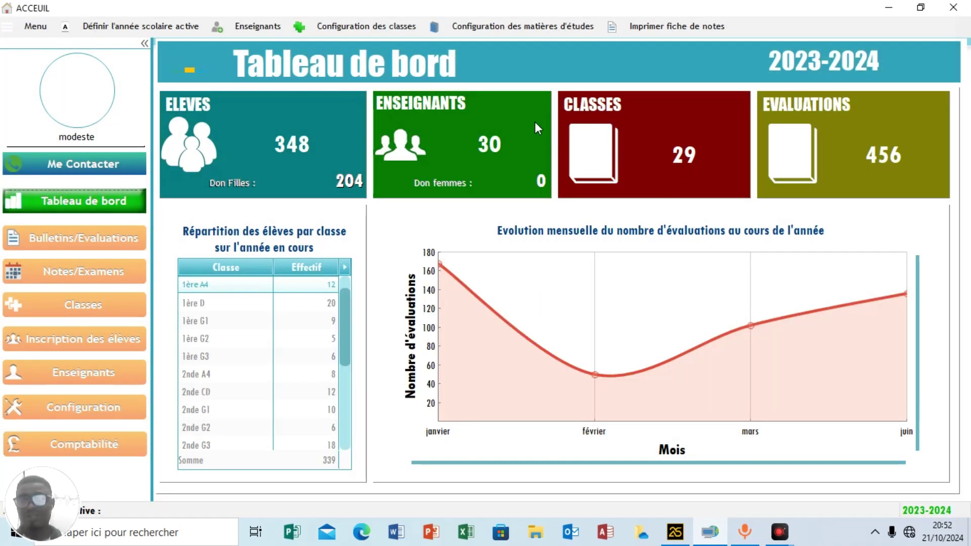
# Show the Enseignants list, then open and close the new-teacher form unfilled.
pyautogui.click(268, 29)
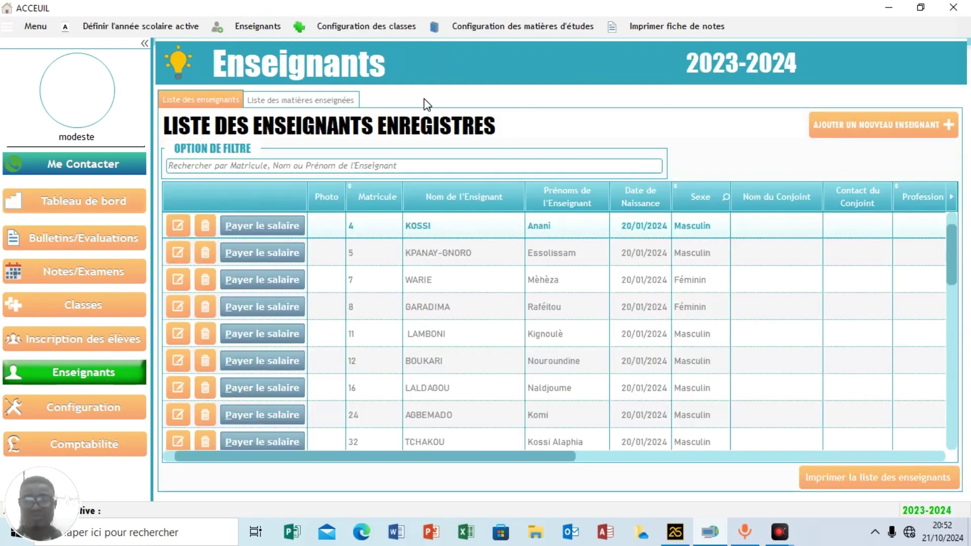
pyautogui.click(848, 133)
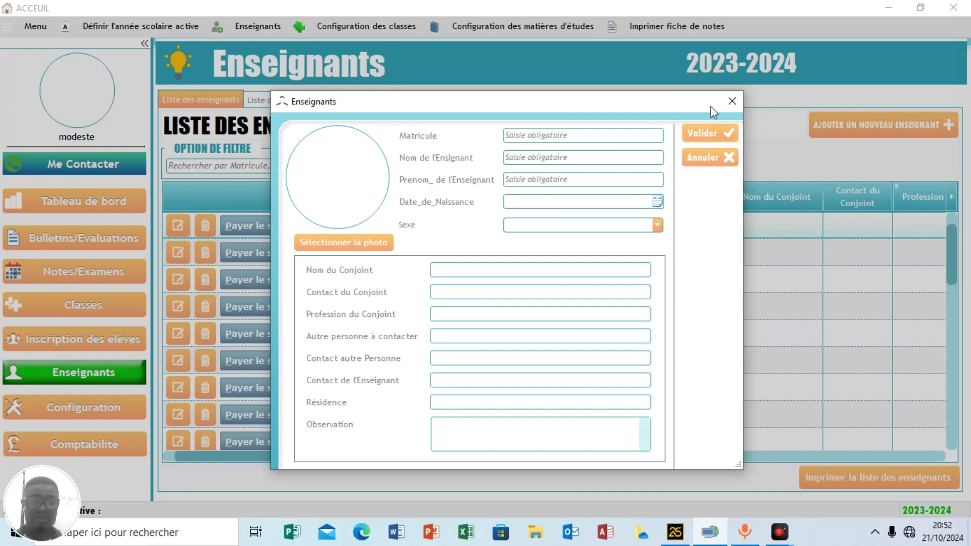
pyautogui.click(732, 102)
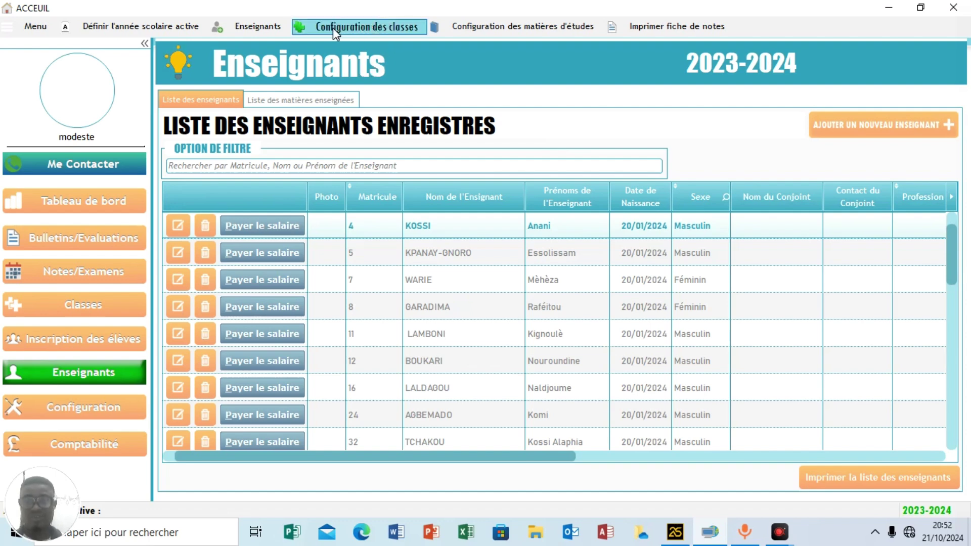
# Open the cycles and levels table, start a Collège entry, then close both windows unsaved.
pyautogui.click(379, 30)
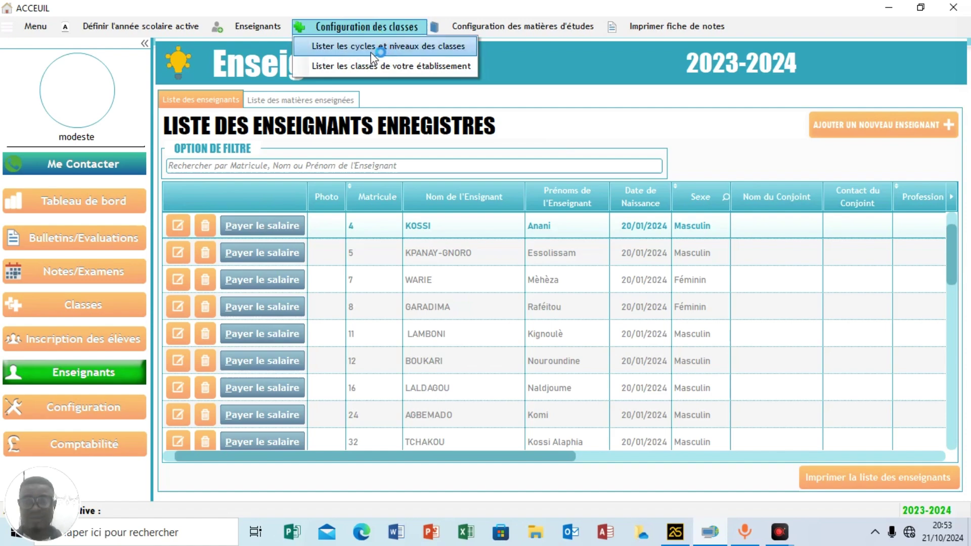
pyautogui.click(408, 47)
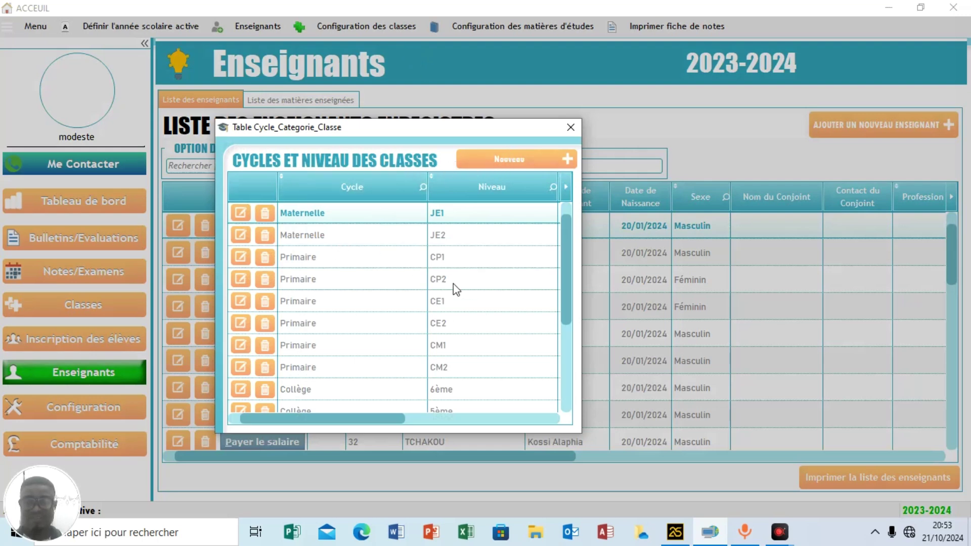
pyautogui.click(524, 172)
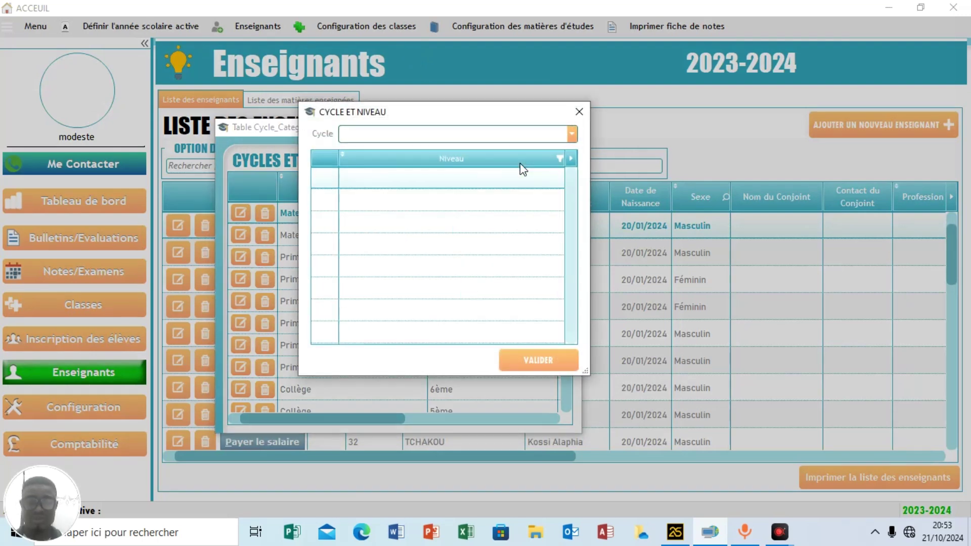
pyautogui.click(473, 134)
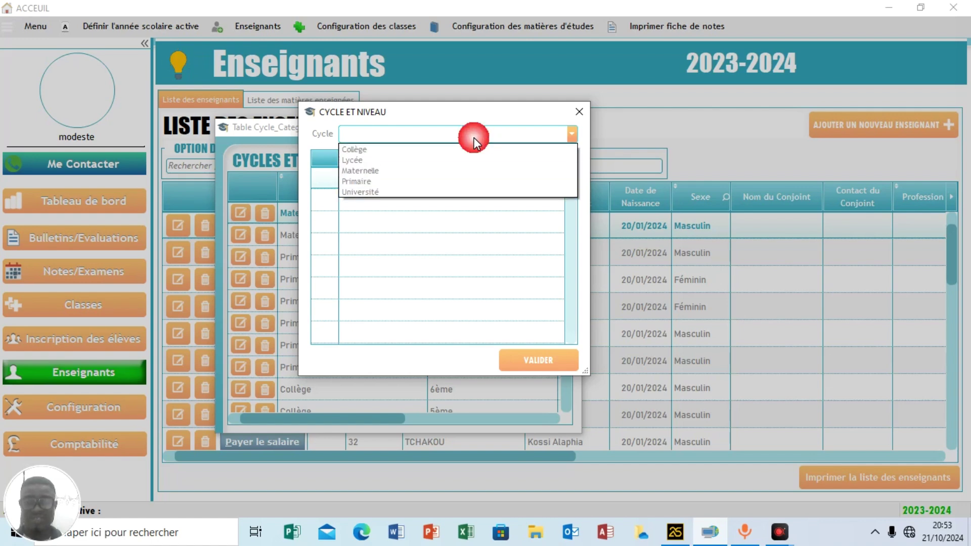
pyautogui.click(365, 150)
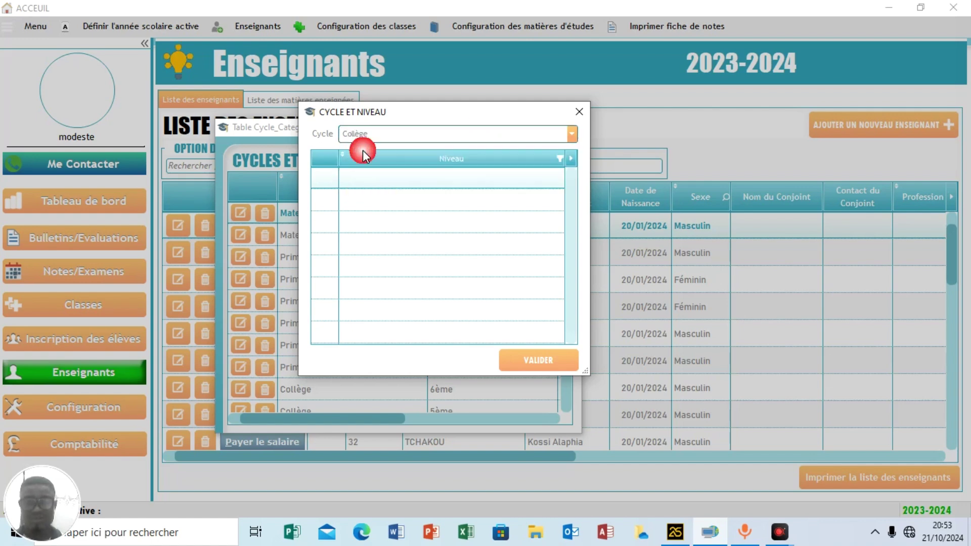
pyautogui.click(370, 178)
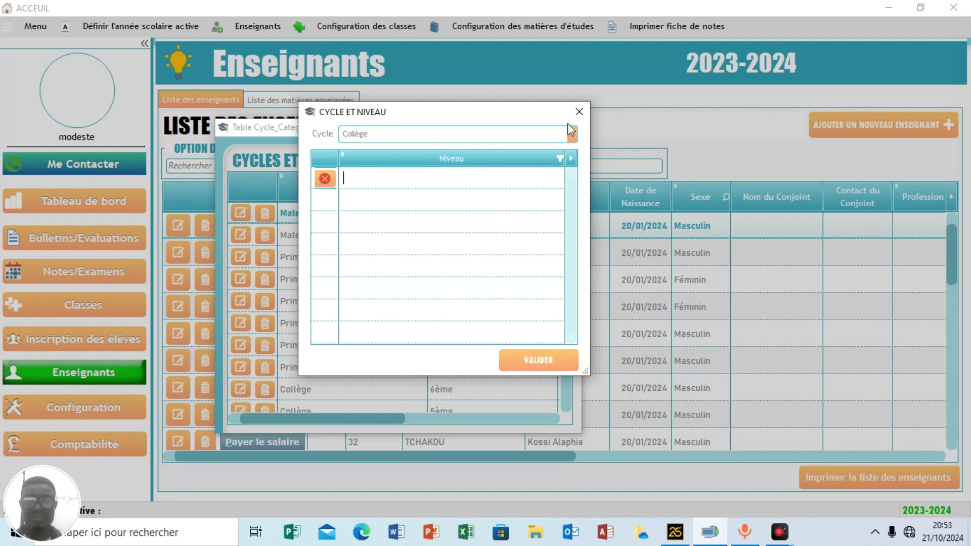
pyautogui.click(580, 113)
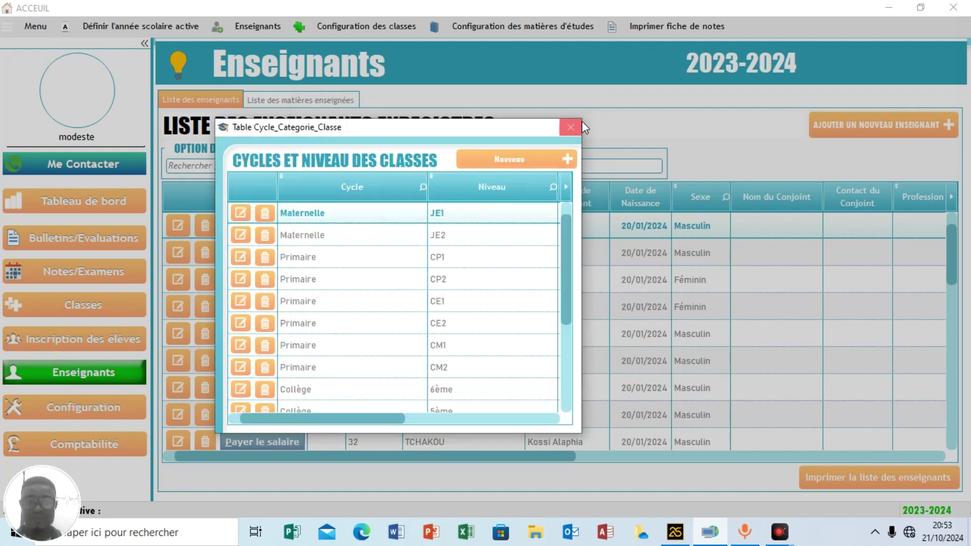
pyautogui.click(571, 128)
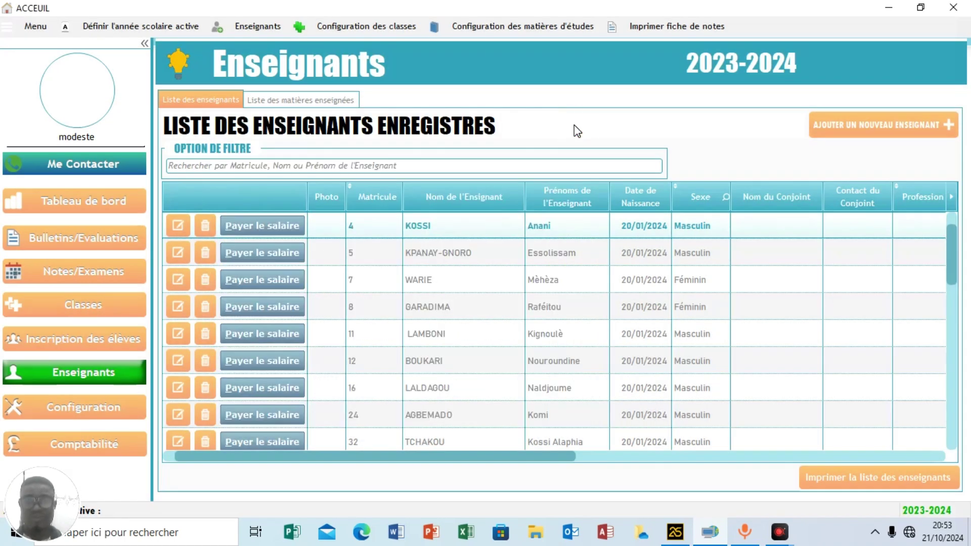
# Open the school's class list and start a new class with cycle Collège.
pyautogui.click(377, 28)
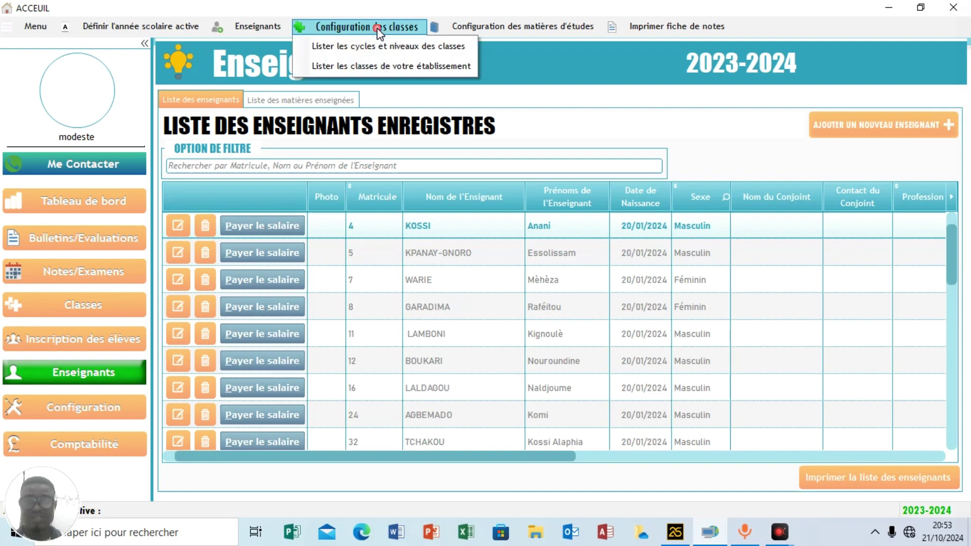
pyautogui.click(398, 69)
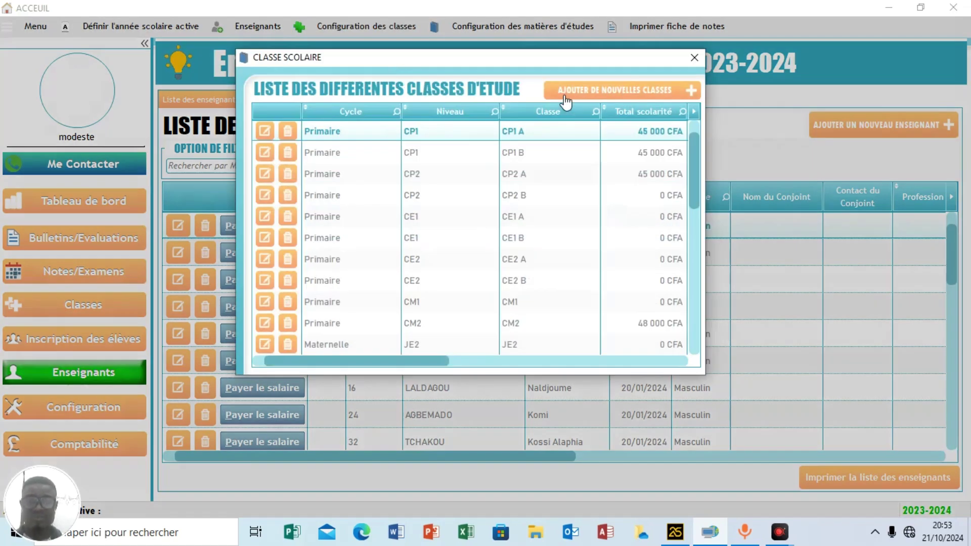
pyautogui.click(605, 96)
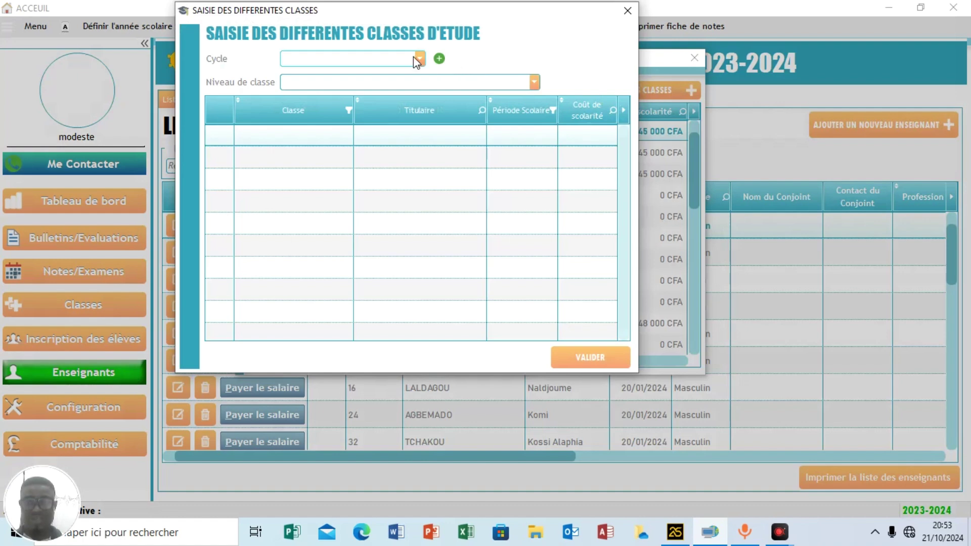
pyautogui.click(418, 58)
pyautogui.click(327, 74)
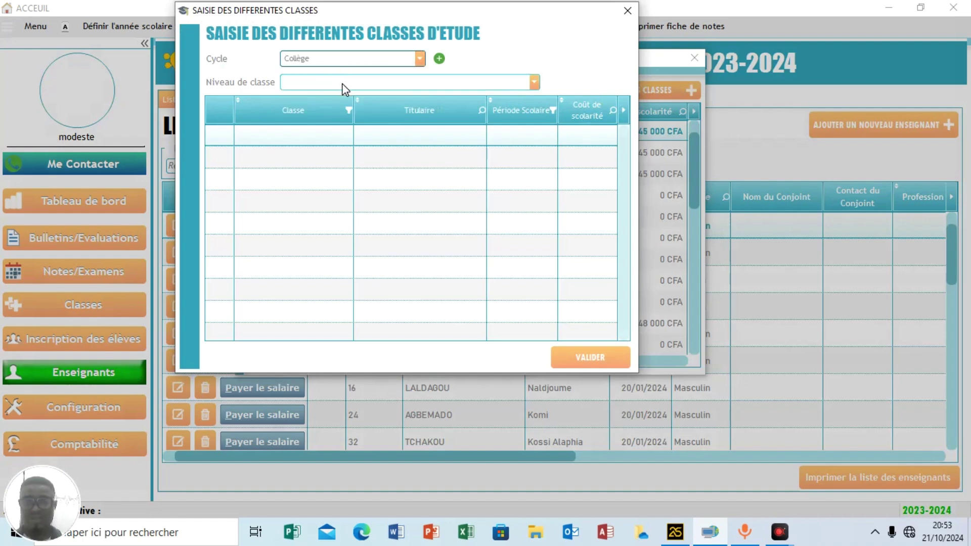
# Set the class level to 6ème and add a new class row.
pyautogui.click(343, 85)
pyautogui.click(311, 97)
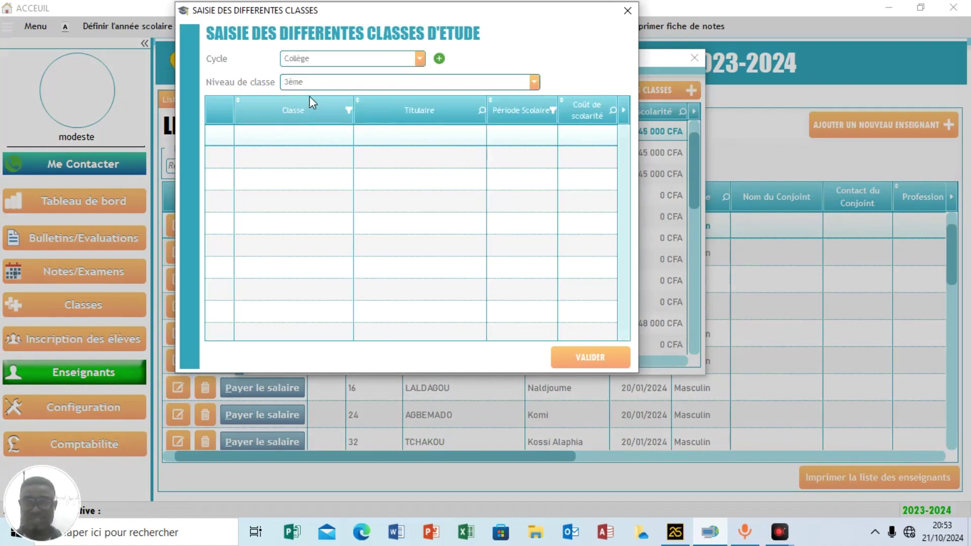
pyautogui.click(311, 83)
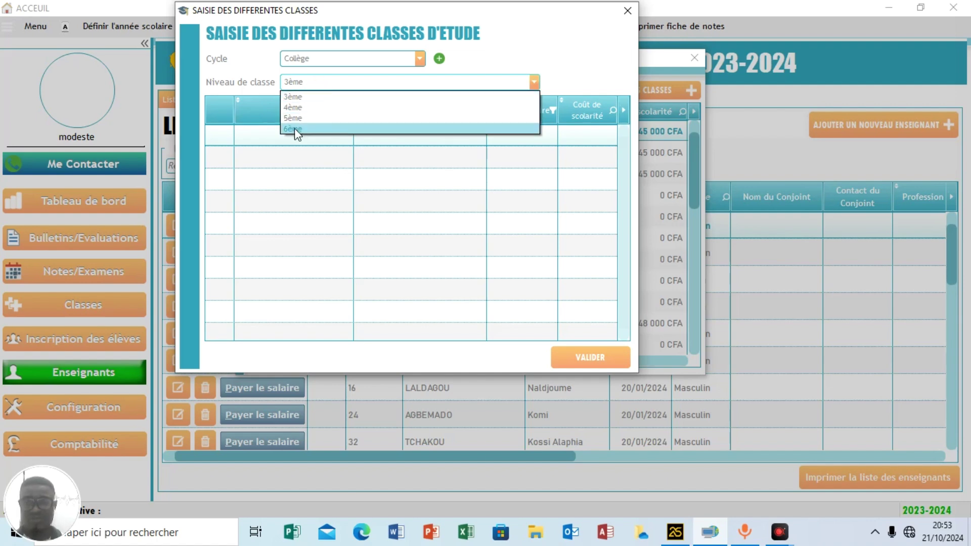
pyautogui.click(295, 130)
pyautogui.click(298, 142)
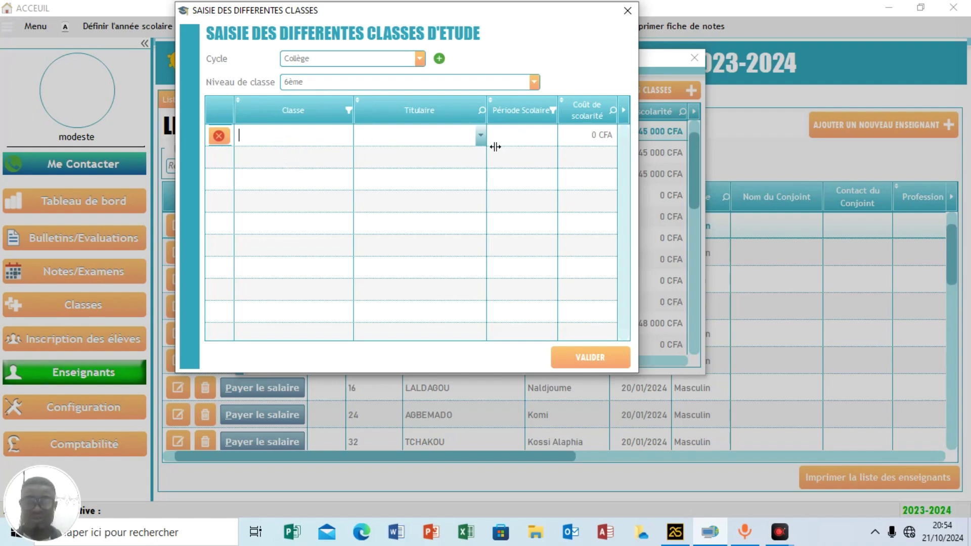
# Browse the titulaire, period and tuition fields, then close the class form unsaved.
pyautogui.click(480, 136)
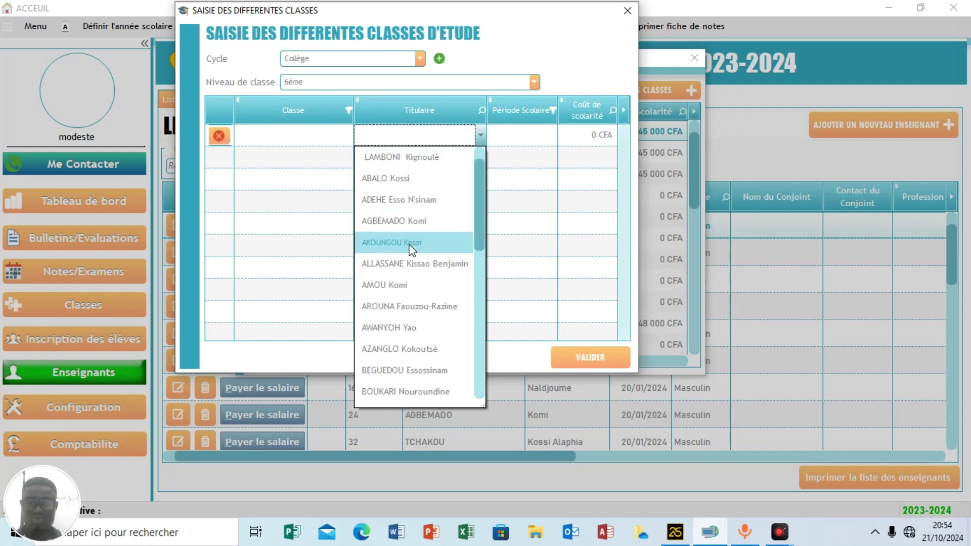
pyautogui.click(339, 221)
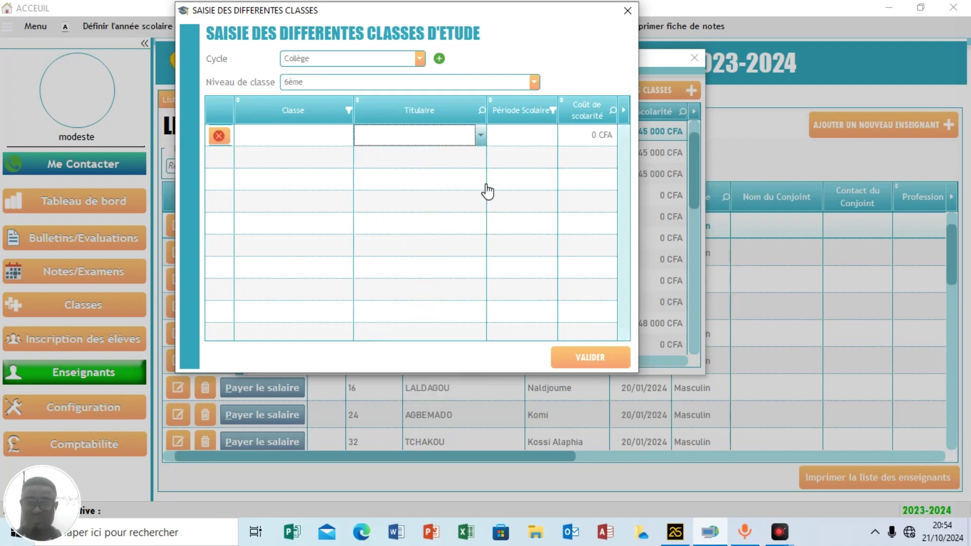
pyautogui.click(529, 141)
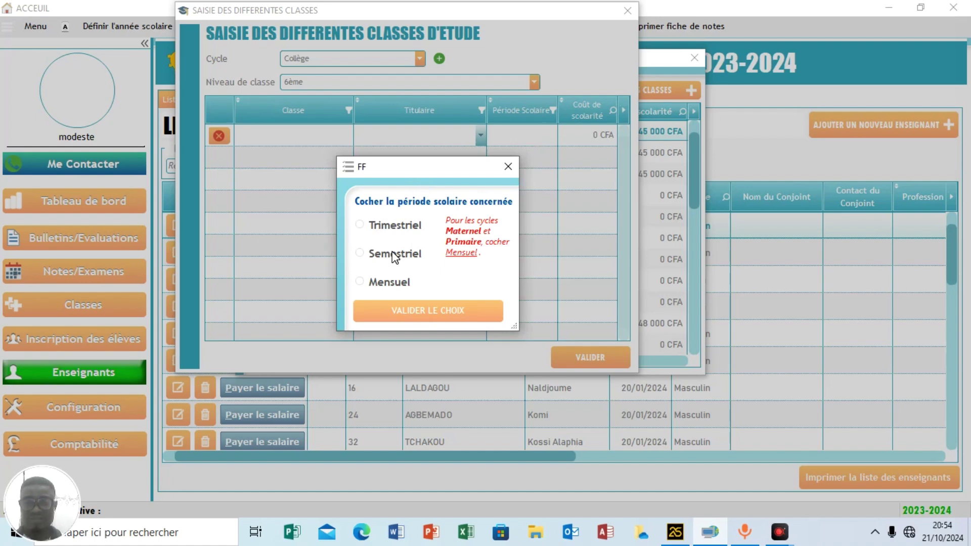
pyautogui.click(506, 168)
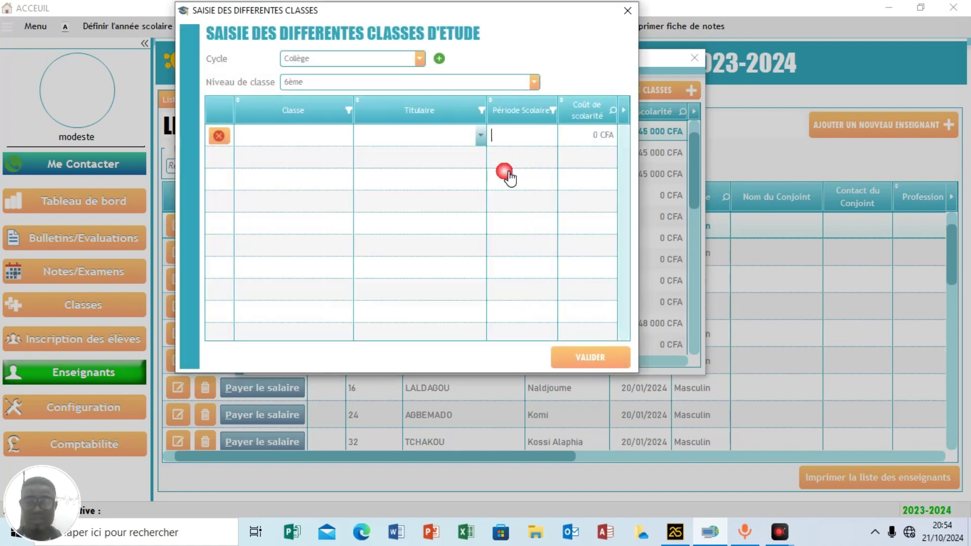
pyautogui.click(601, 135)
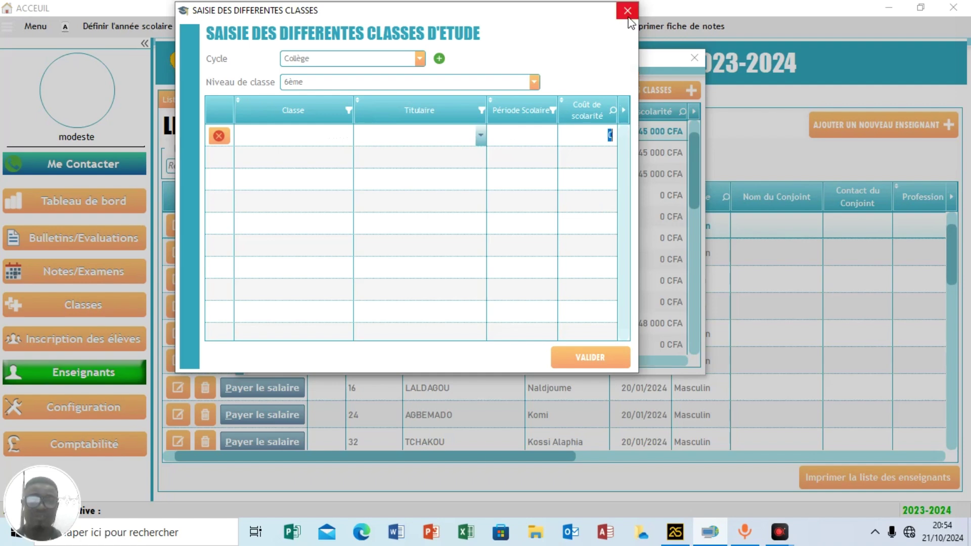
pyautogui.click(628, 17)
# Close the class list, view the two subject categories, and cancel adding a new category.
pyautogui.click(692, 56)
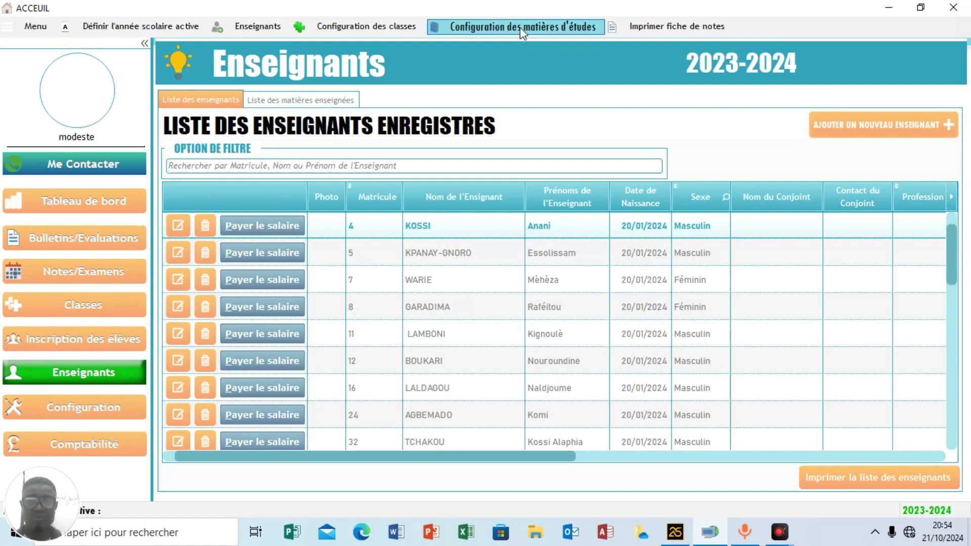
pyautogui.click(553, 29)
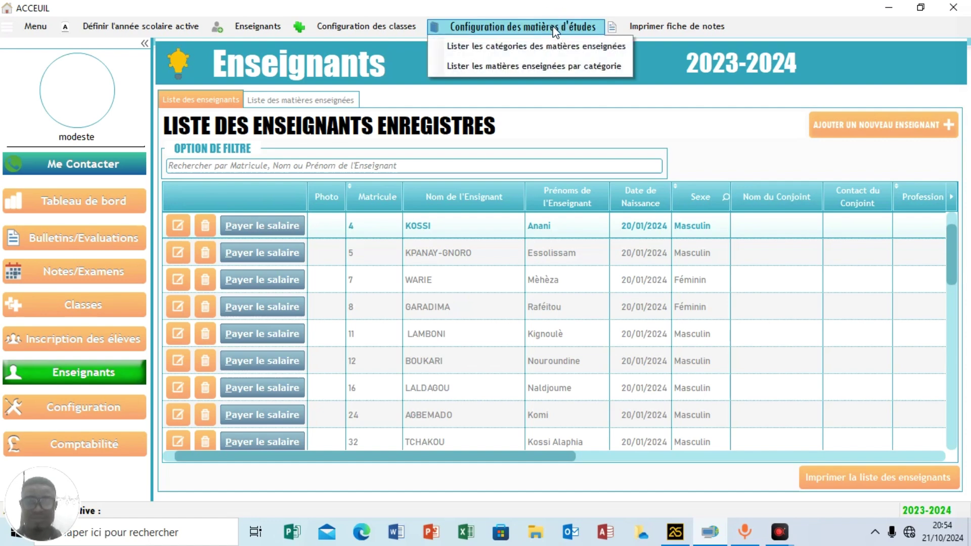
pyautogui.click(526, 47)
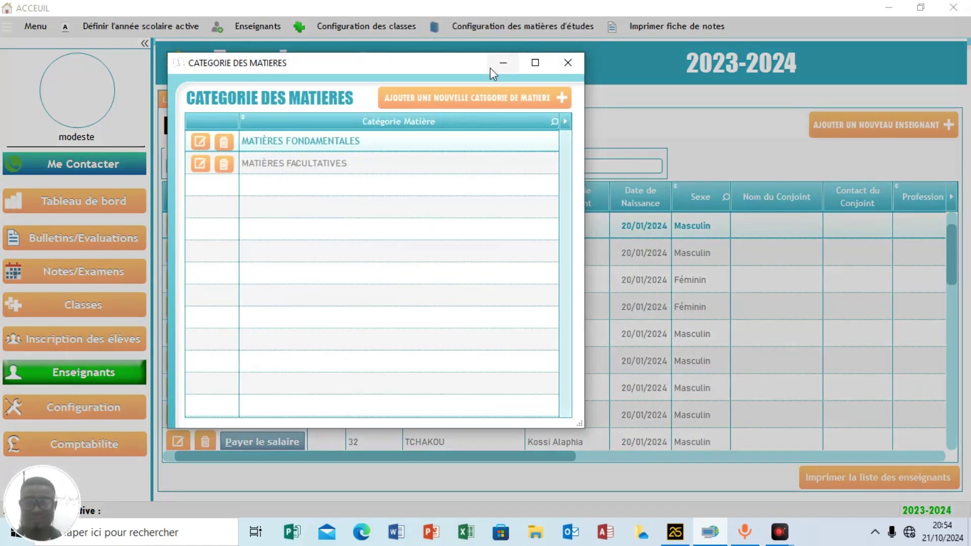
pyautogui.click(440, 106)
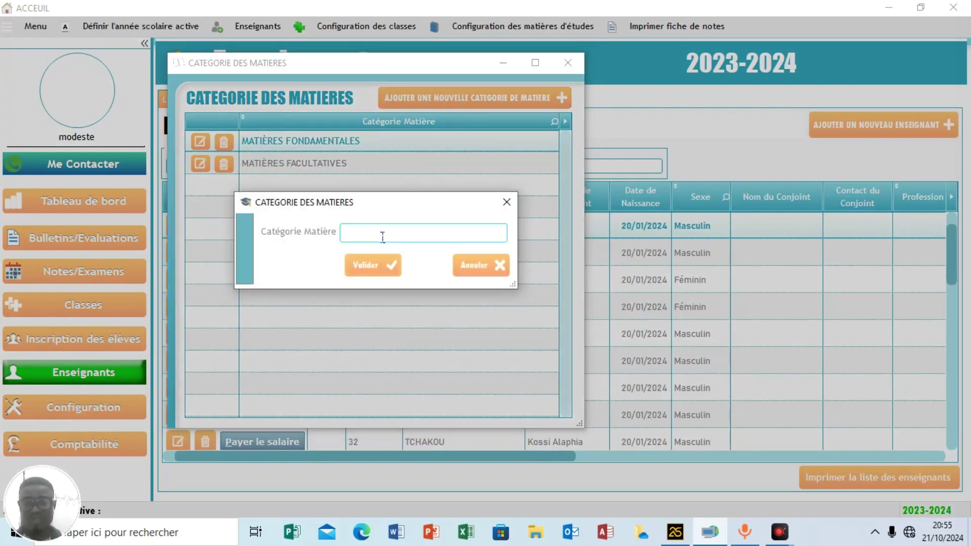
pyautogui.click(506, 202)
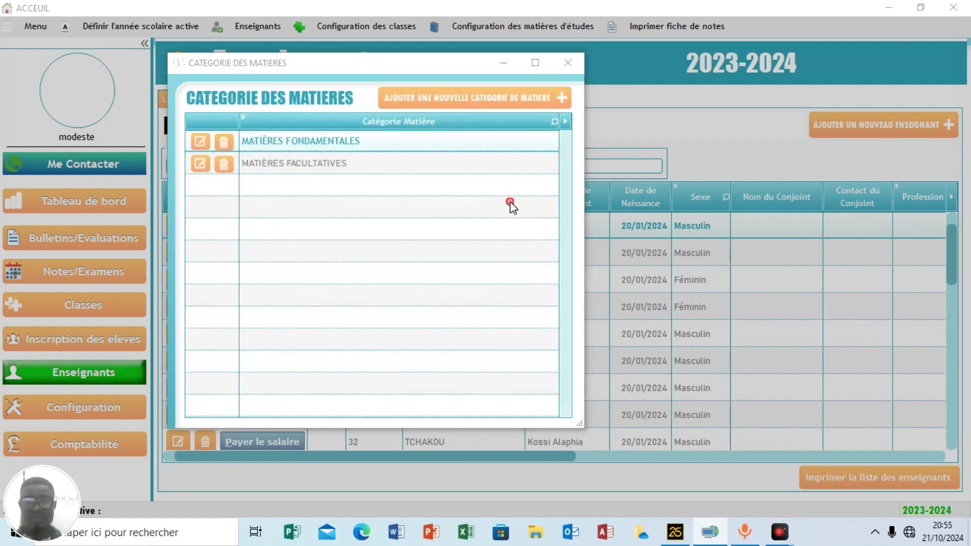
pyautogui.click(564, 65)
pyautogui.click(546, 29)
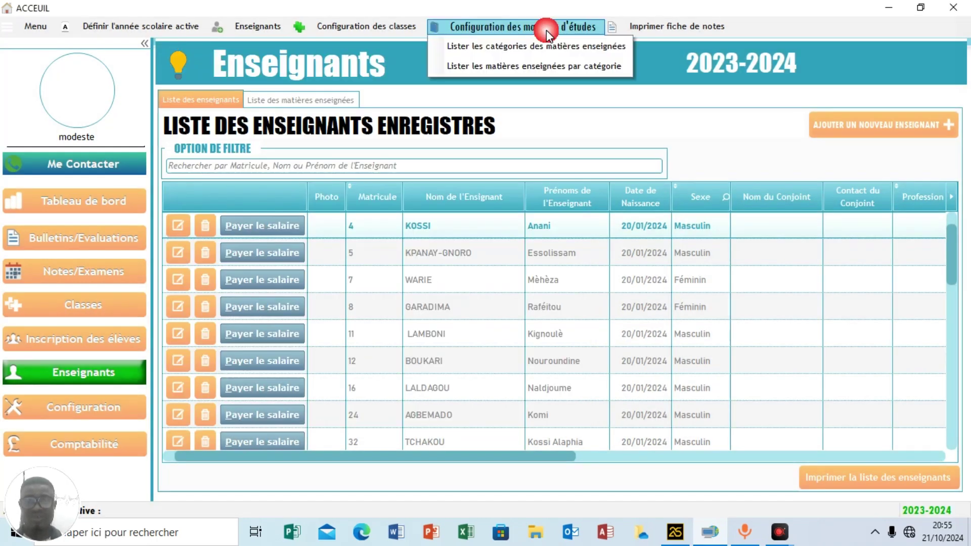
pyautogui.click(518, 67)
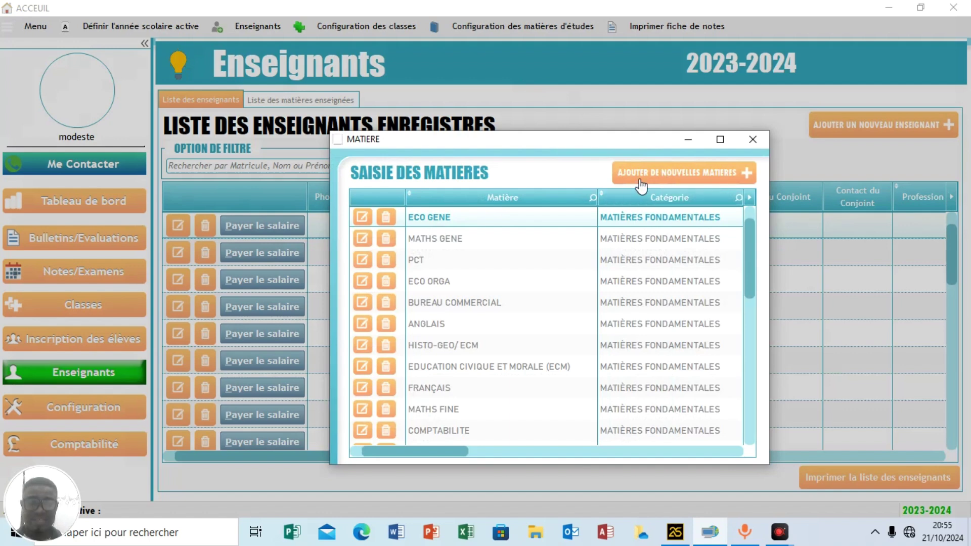
pyautogui.click(672, 178)
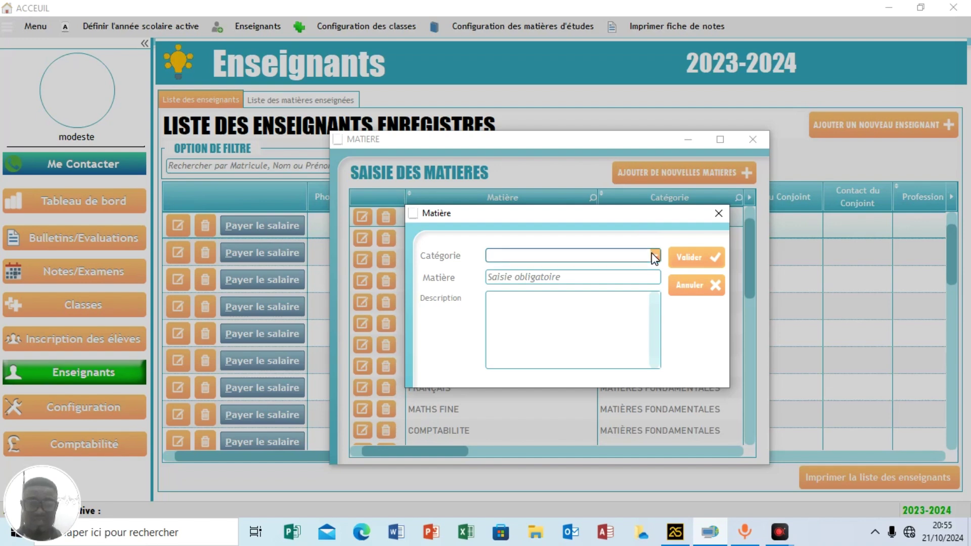
pyautogui.click(653, 254)
pyautogui.click(551, 271)
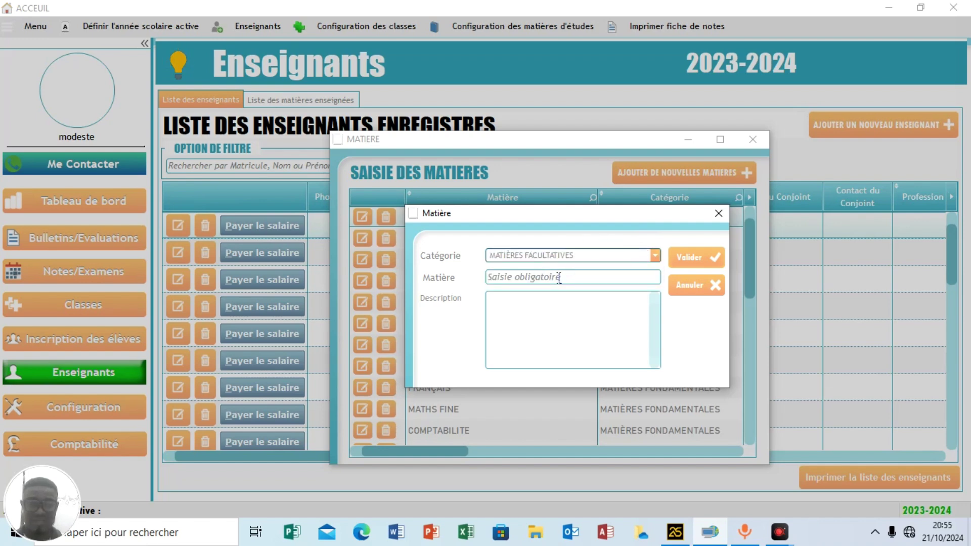
pyautogui.click(546, 279)
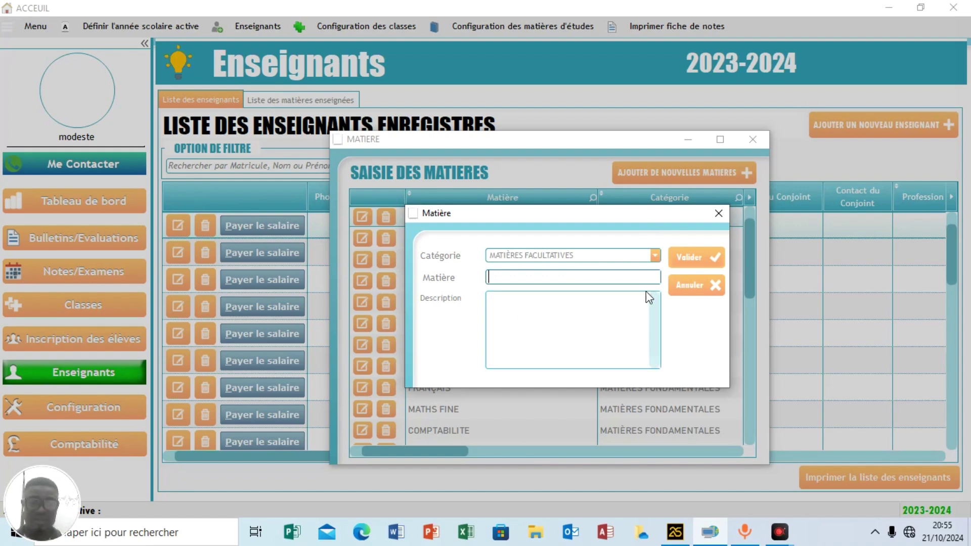
pyautogui.click(718, 213)
pyautogui.click(748, 141)
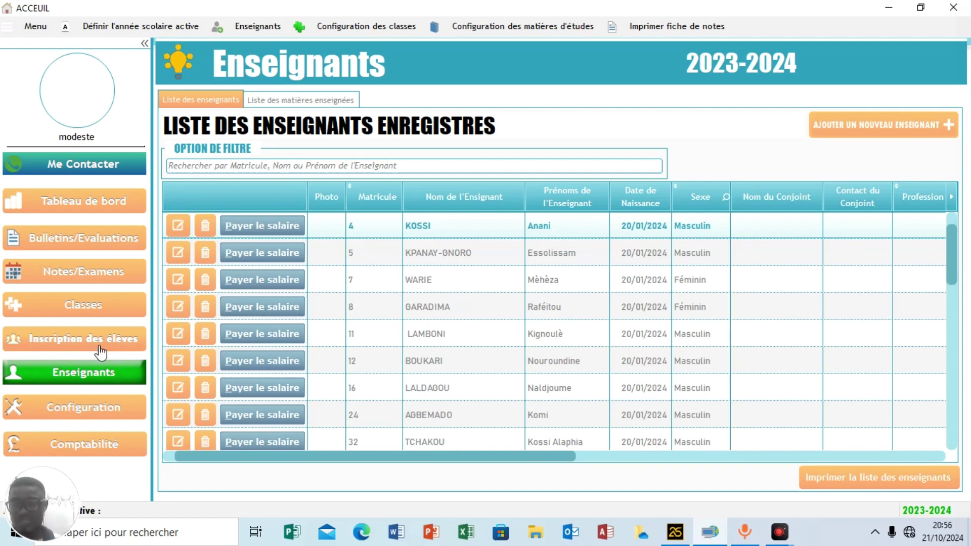
# Start a student registration and enter the matricule, last name and first name.
pyautogui.click(81, 347)
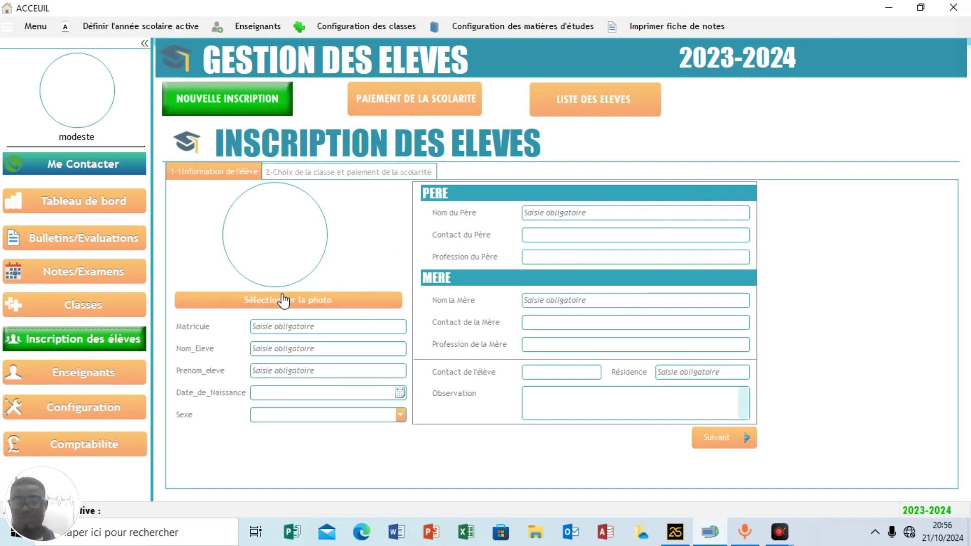
pyautogui.click(296, 329)
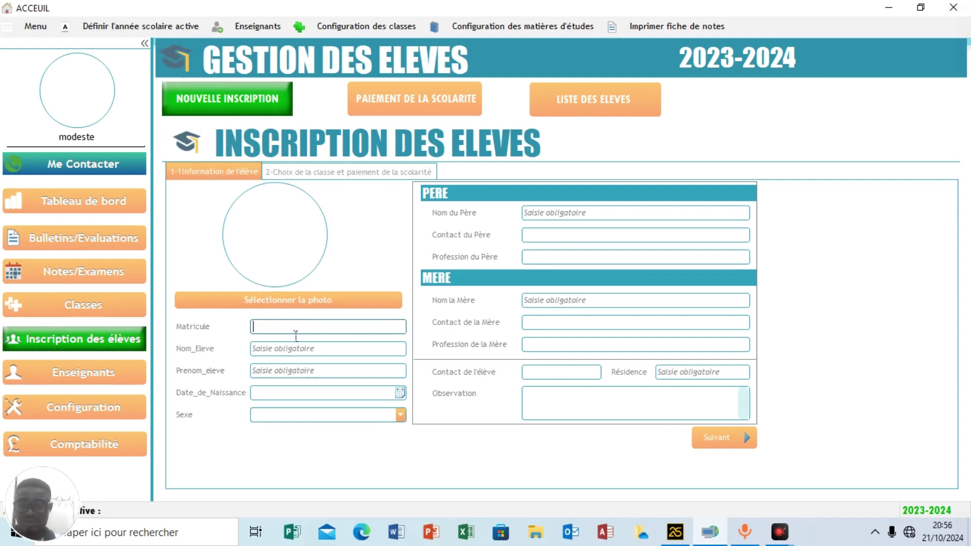
pyautogui.write('d')
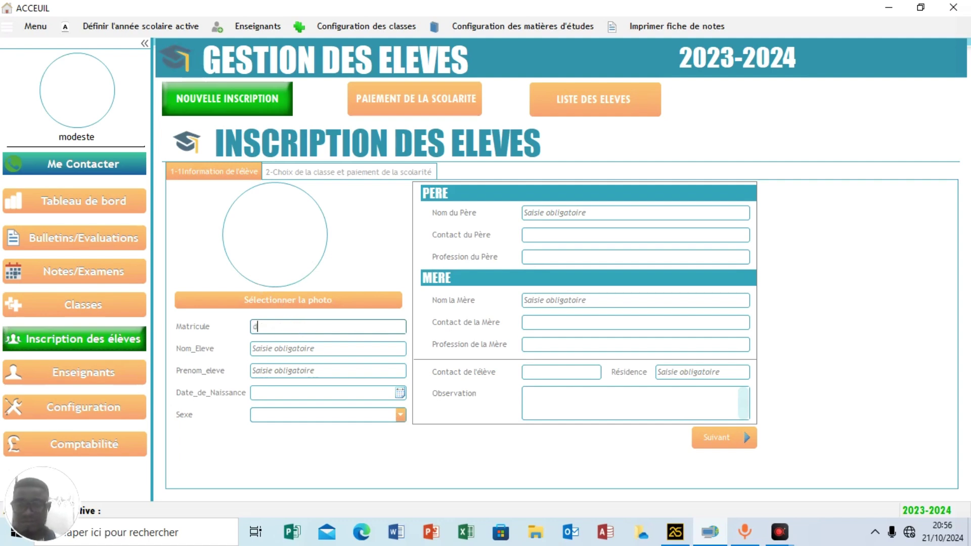
pyautogui.write('ddddd')
pyautogui.click(310, 354)
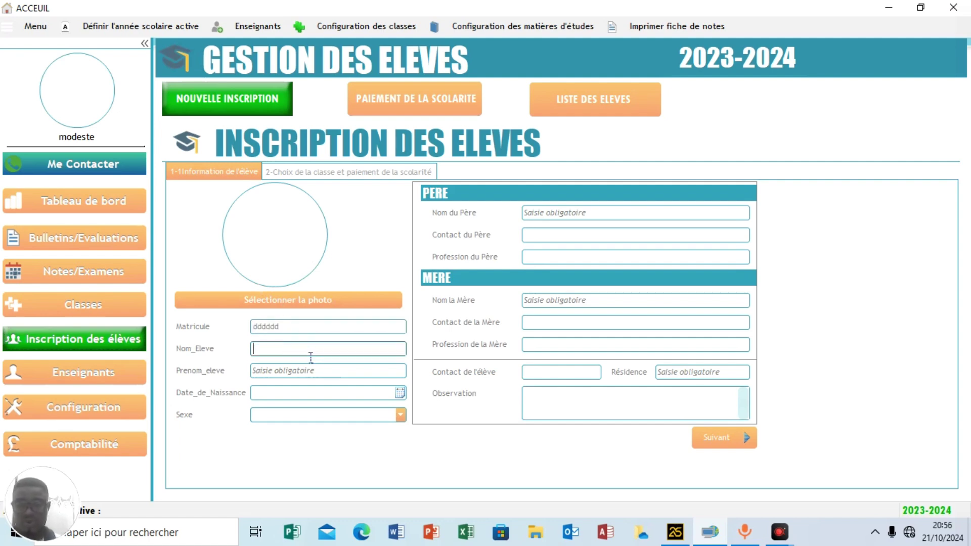
pyautogui.write('kkkkkk')
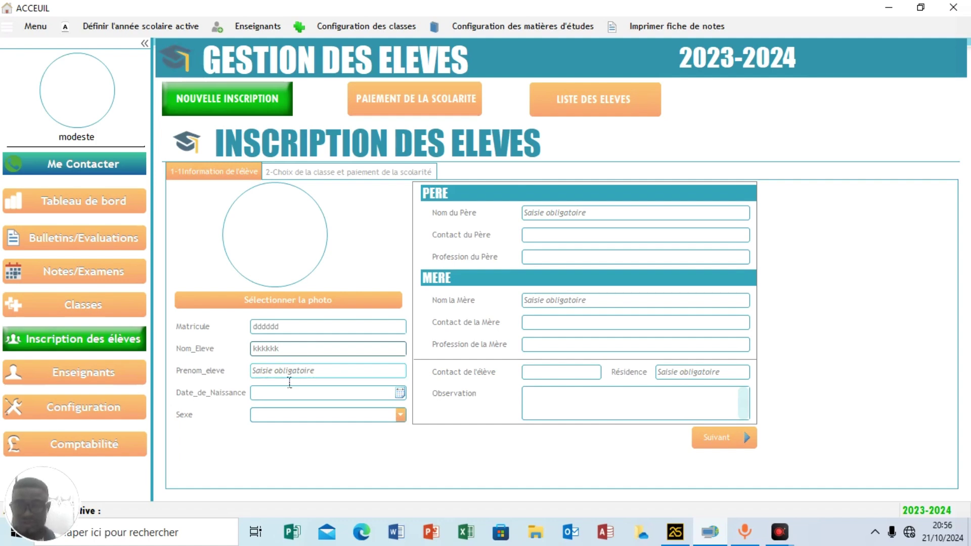
pyautogui.click(290, 374)
pyautogui.write('cccccccc')
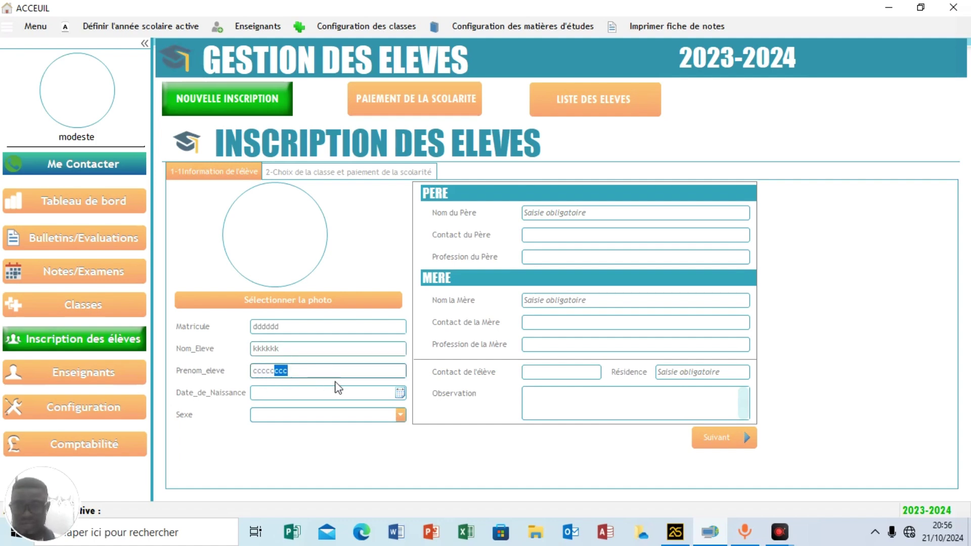
# Set the birth date to 02/10/2024 and the sex to Masculin.
pyautogui.click(399, 393)
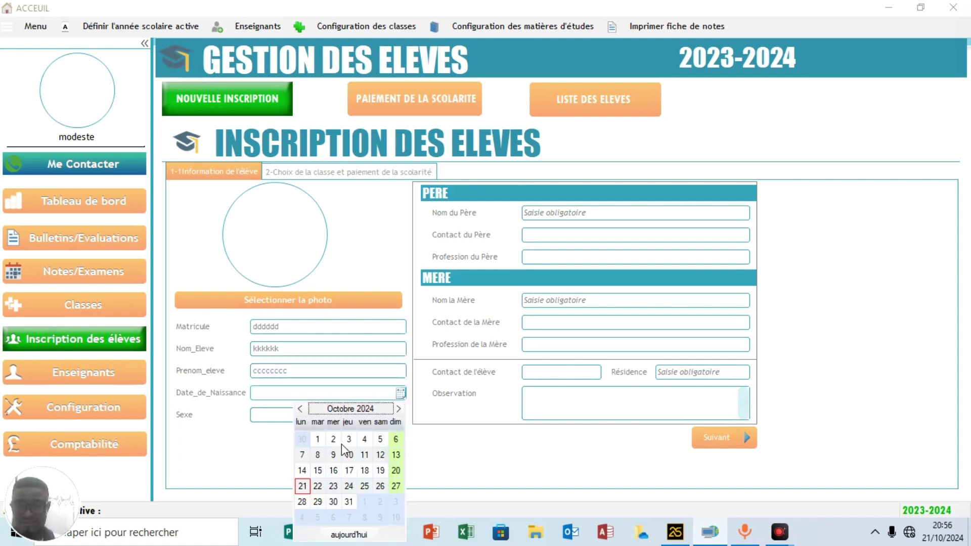
pyautogui.click(338, 440)
pyautogui.click(397, 416)
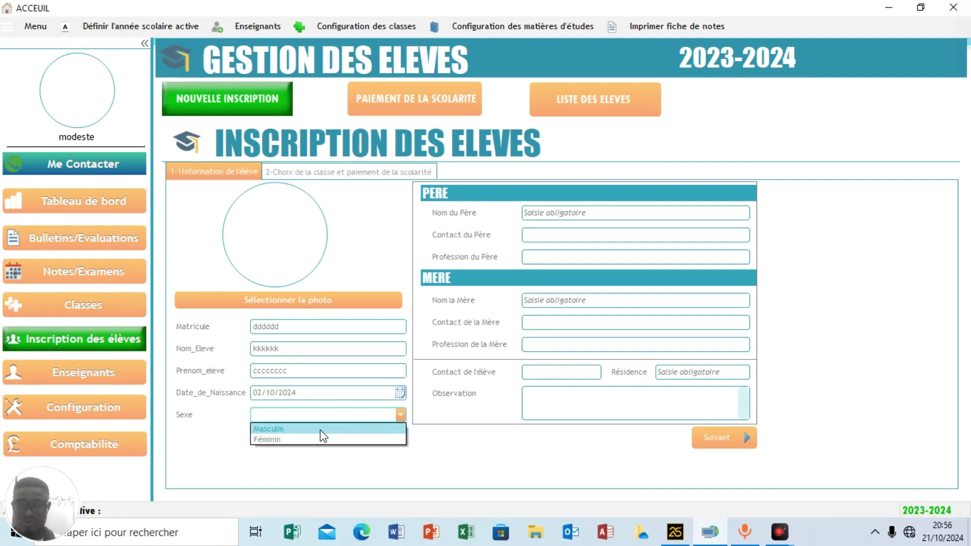
pyautogui.click(272, 427)
# Fill in the father's name, mother's name and residence.
pyautogui.click(566, 217)
pyautogui.write('c')
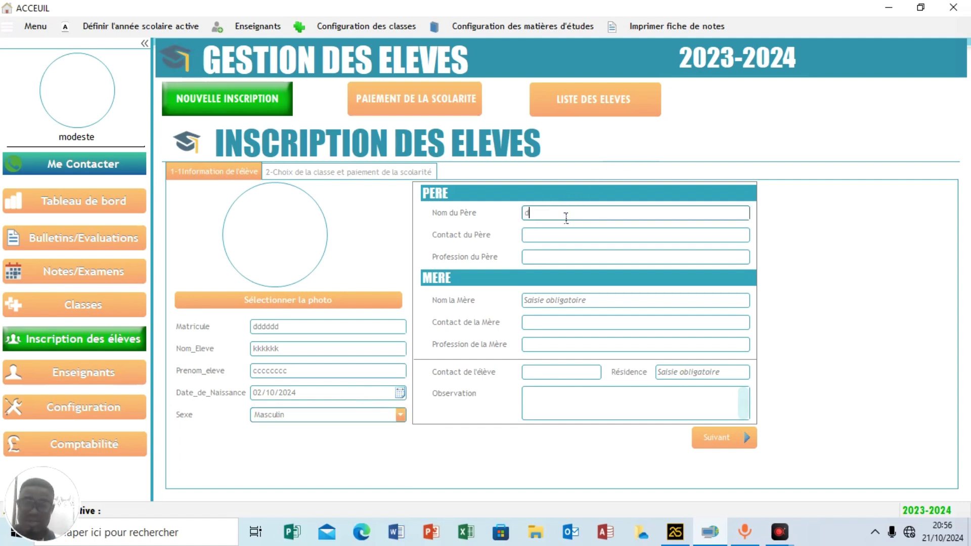
pyautogui.write('ff')
pyautogui.click(556, 301)
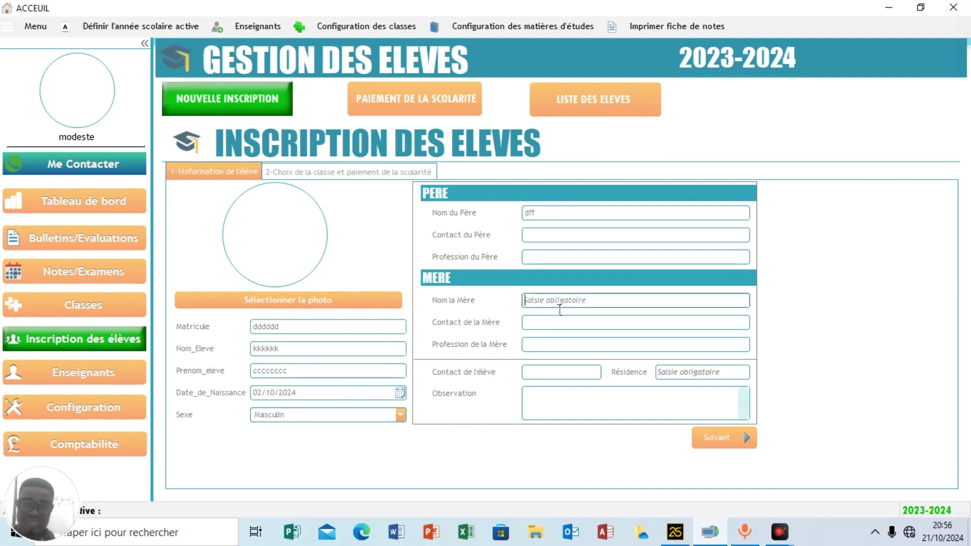
pyautogui.write('fffgg')
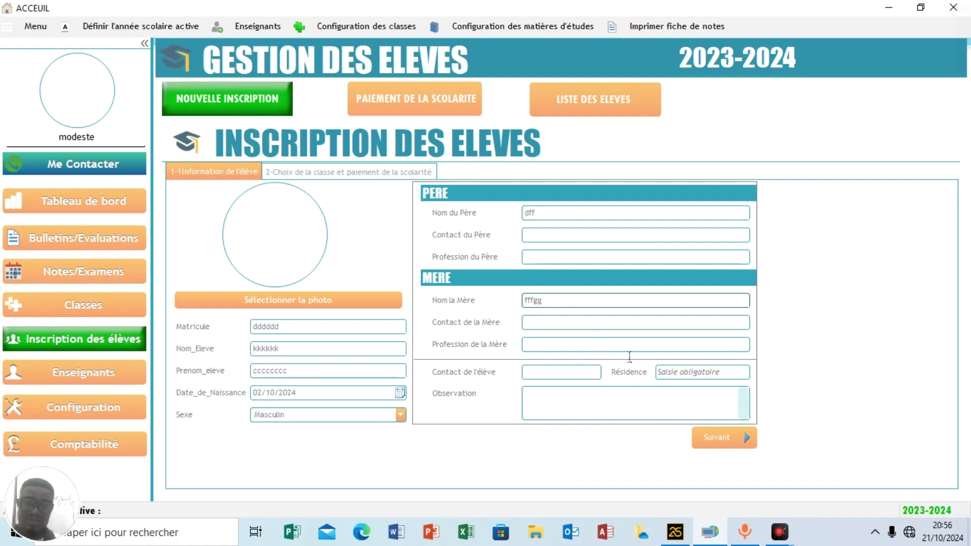
pyautogui.click(702, 374)
pyautogui.write('ddse')
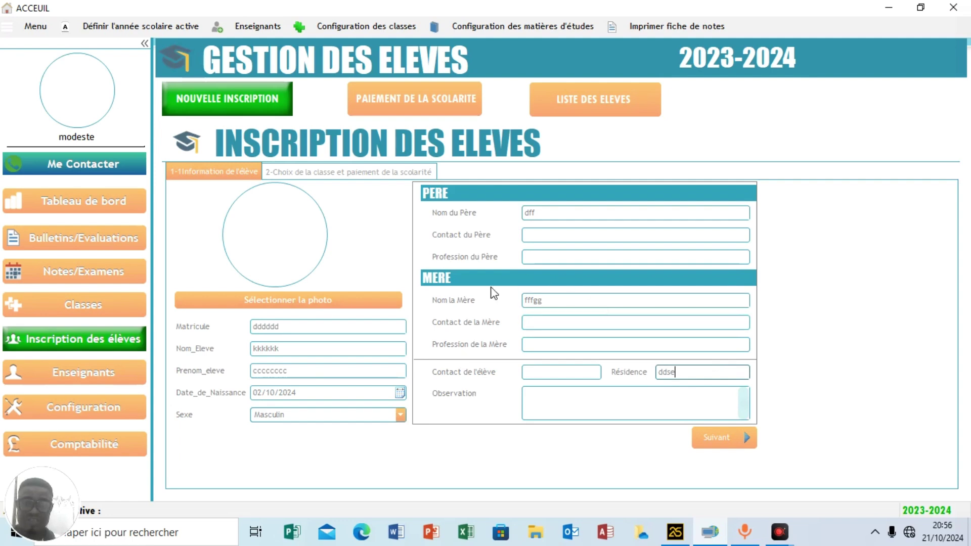
# Enrol the student in class 3ème as Nouveau with 12000 paid toward the fees.
pyautogui.click(716, 439)
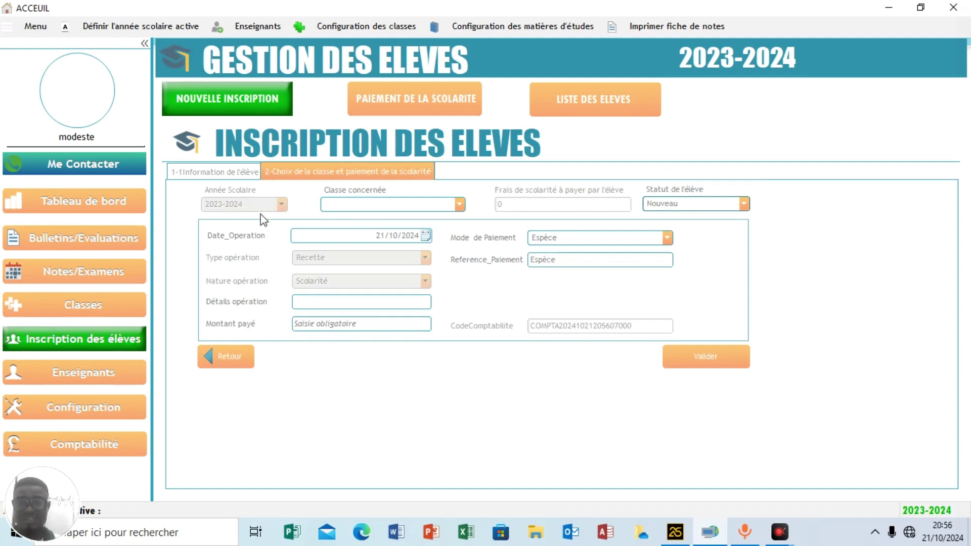
pyautogui.click(388, 207)
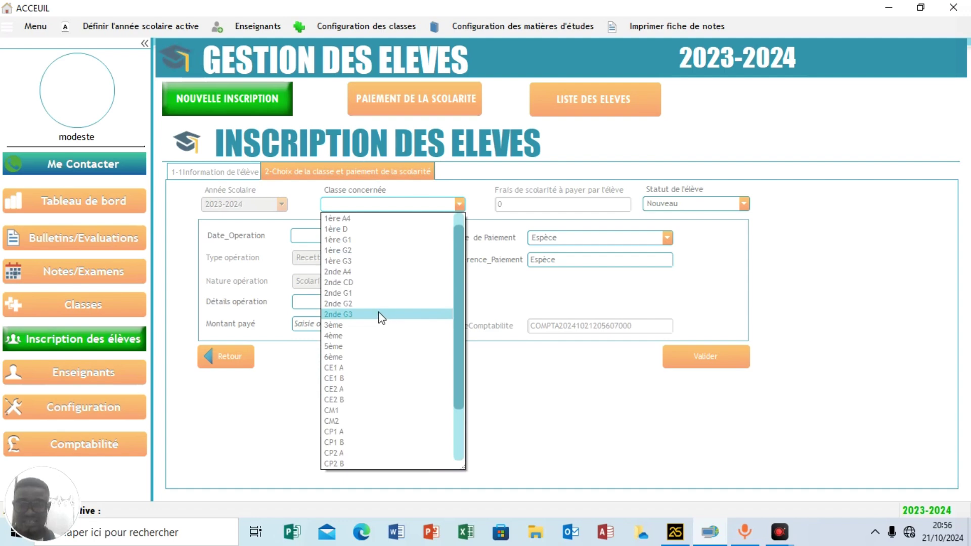
pyautogui.click(350, 325)
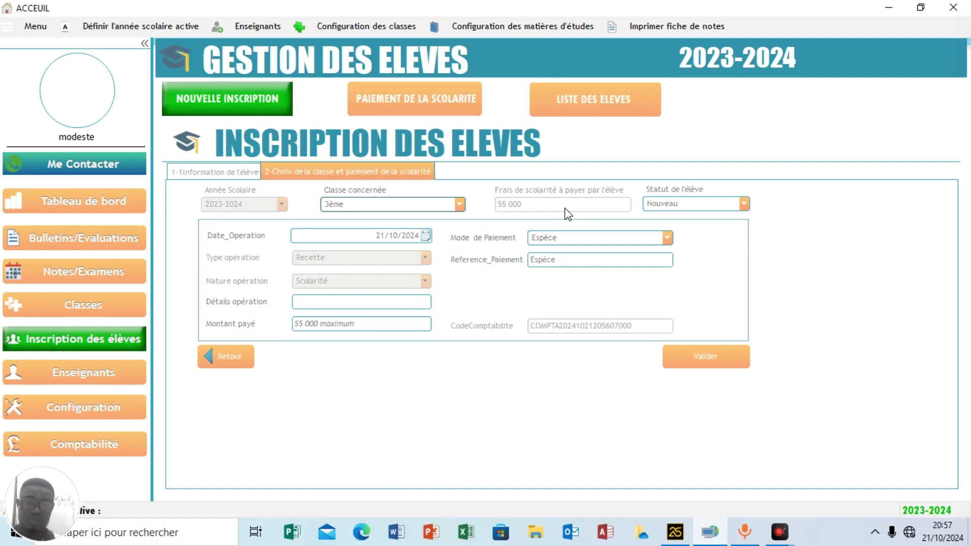
pyautogui.click(698, 206)
pyautogui.click(695, 253)
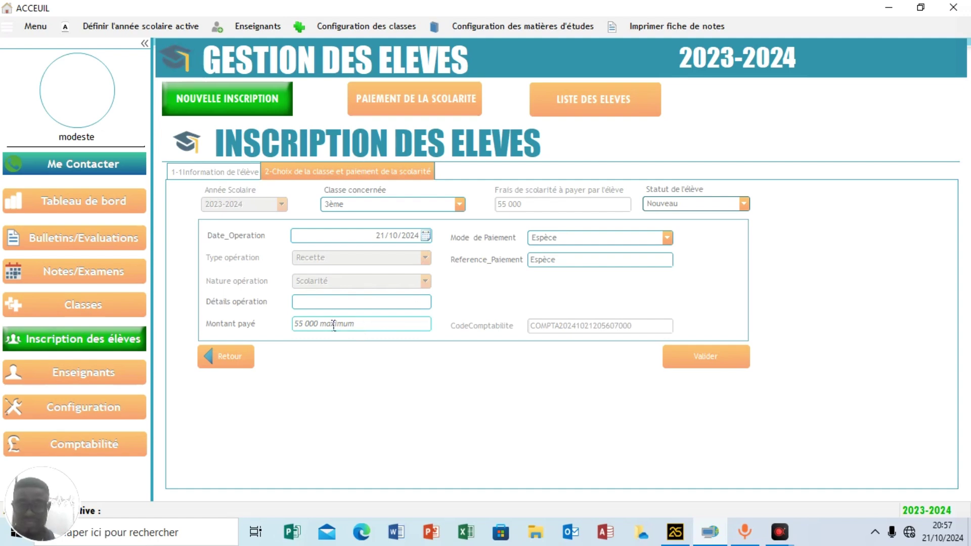
pyautogui.click(334, 309)
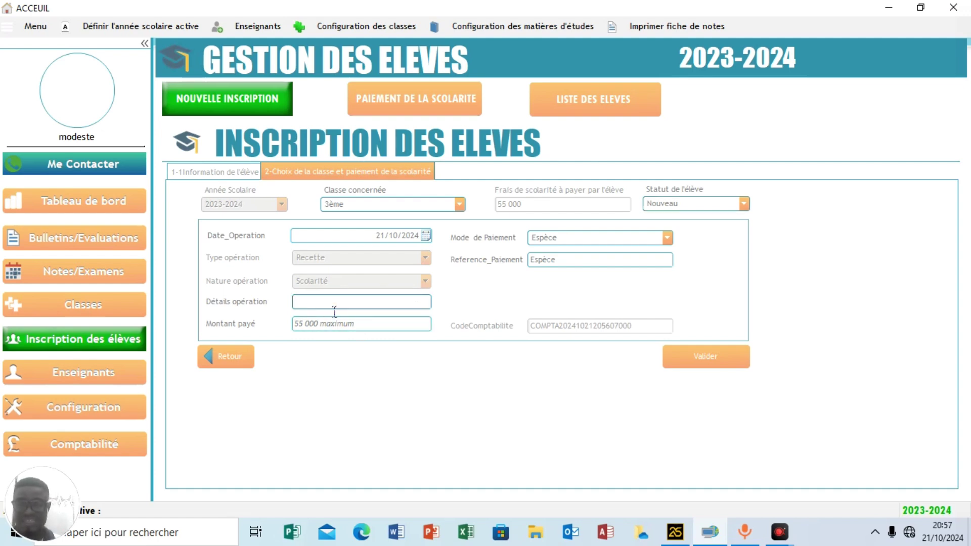
pyautogui.click(330, 326)
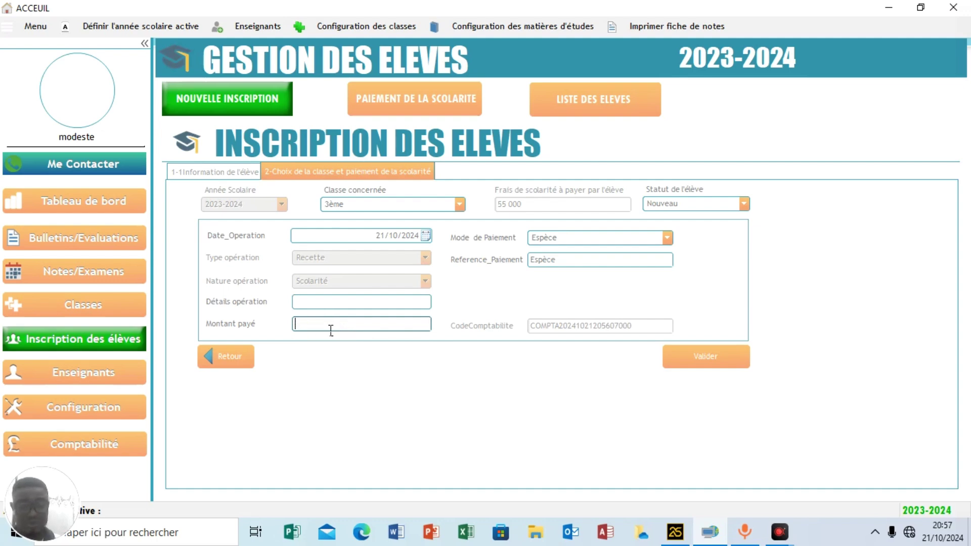
pyautogui.write('12000')
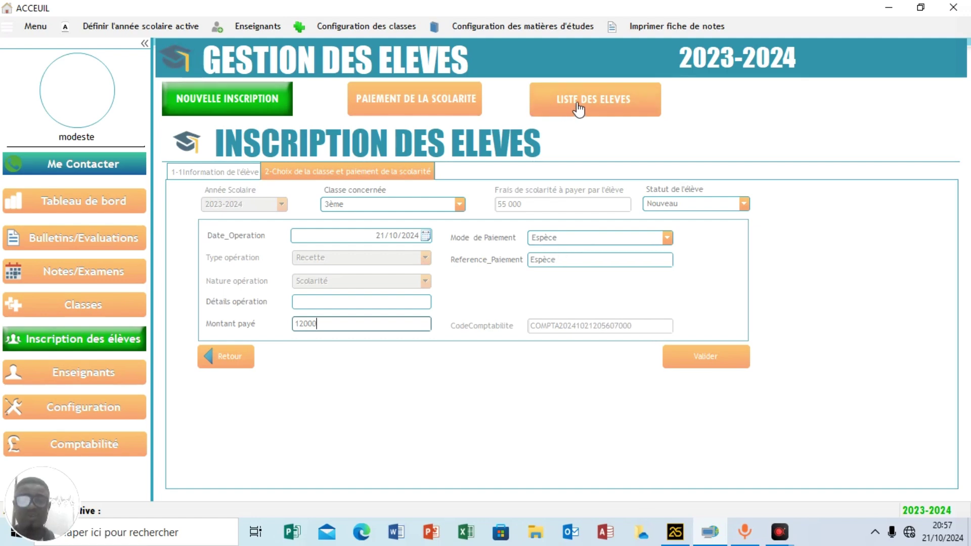
# Show the student list, open and close the new-student form, then open tuition payment tracking.
pyautogui.click(595, 106)
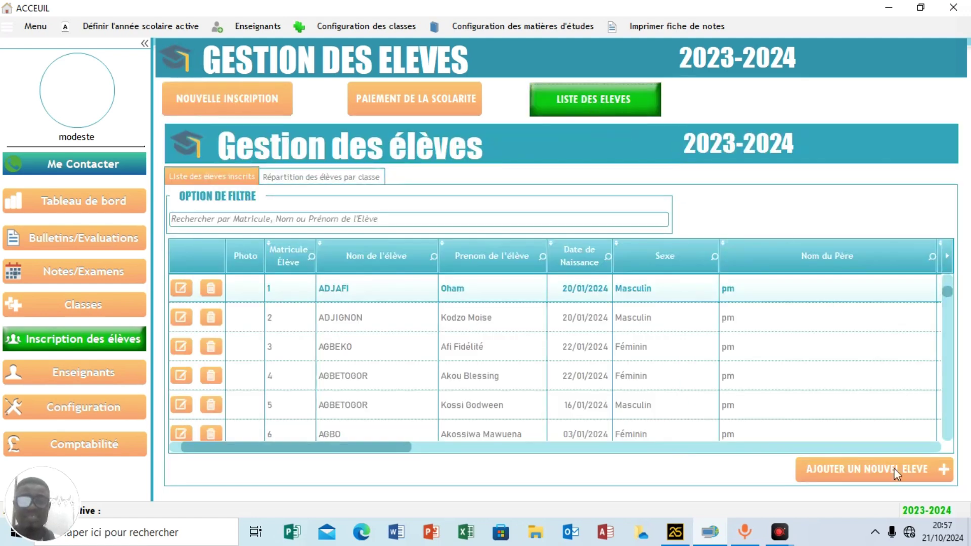
pyautogui.click(843, 475)
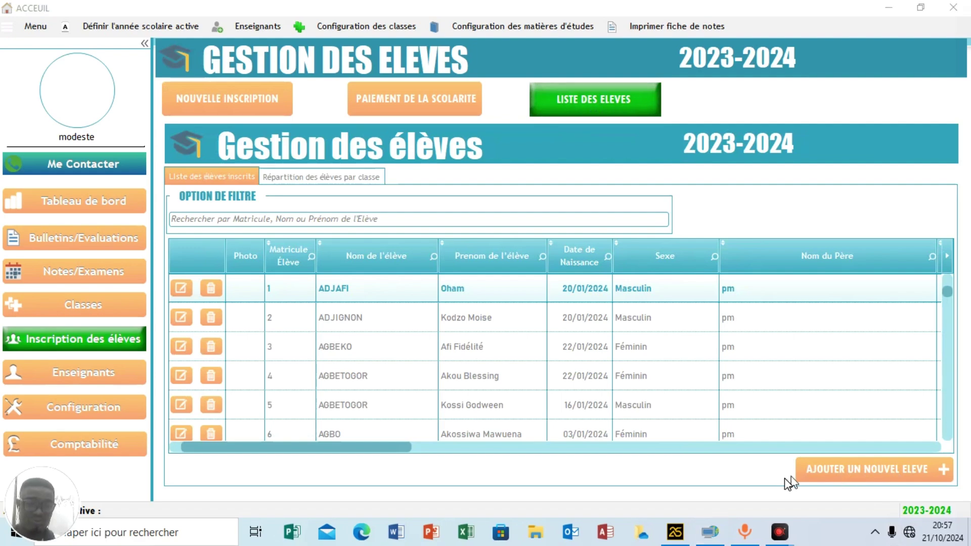
pyautogui.click(872, 472)
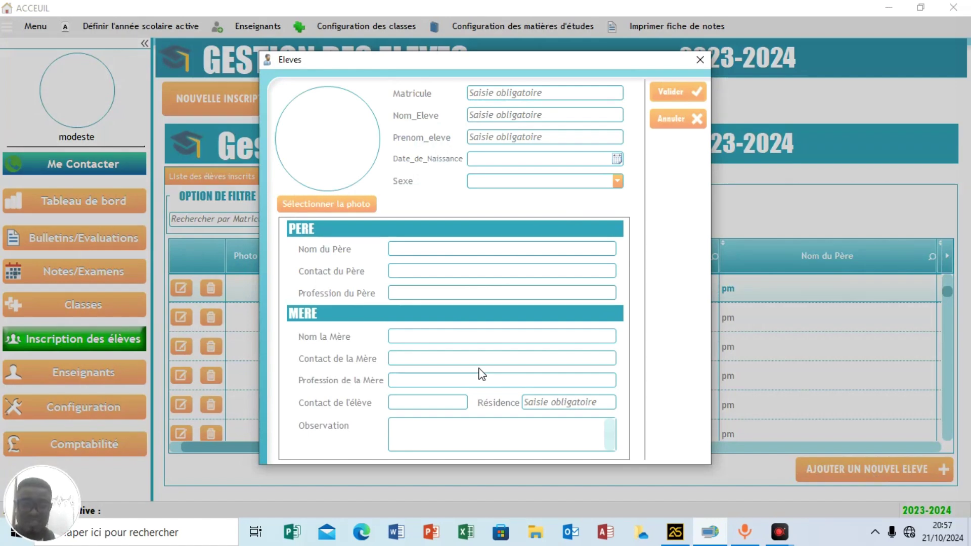
pyautogui.click(700, 59)
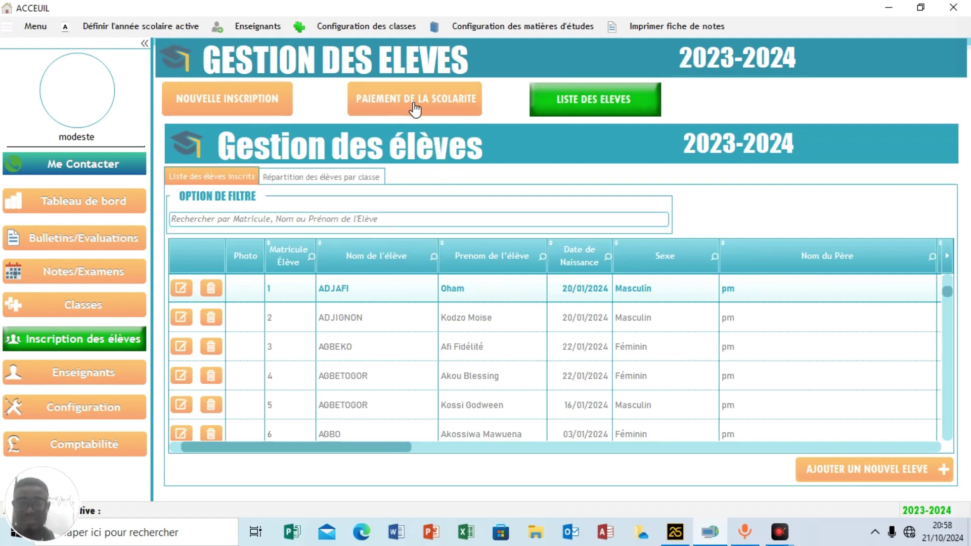
pyautogui.click(448, 112)
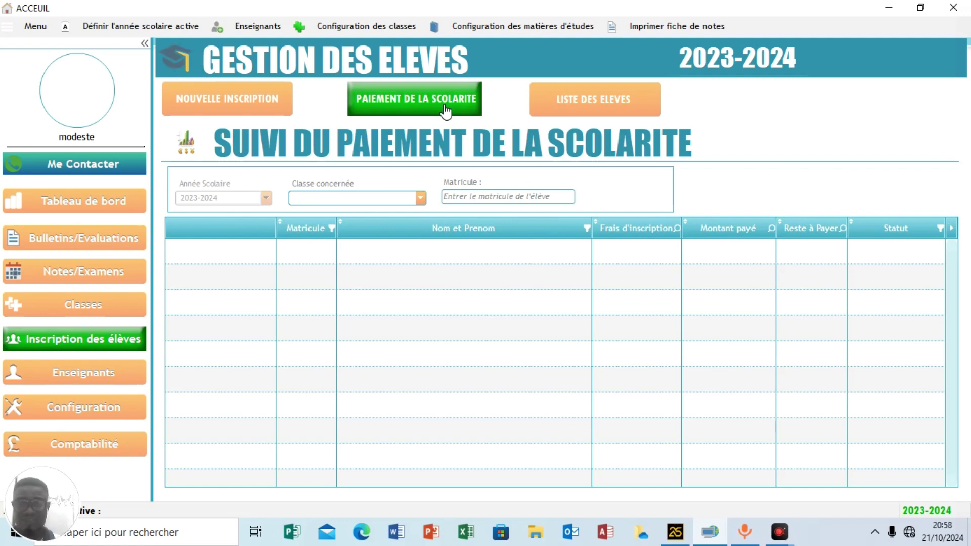
pyautogui.click(86, 312)
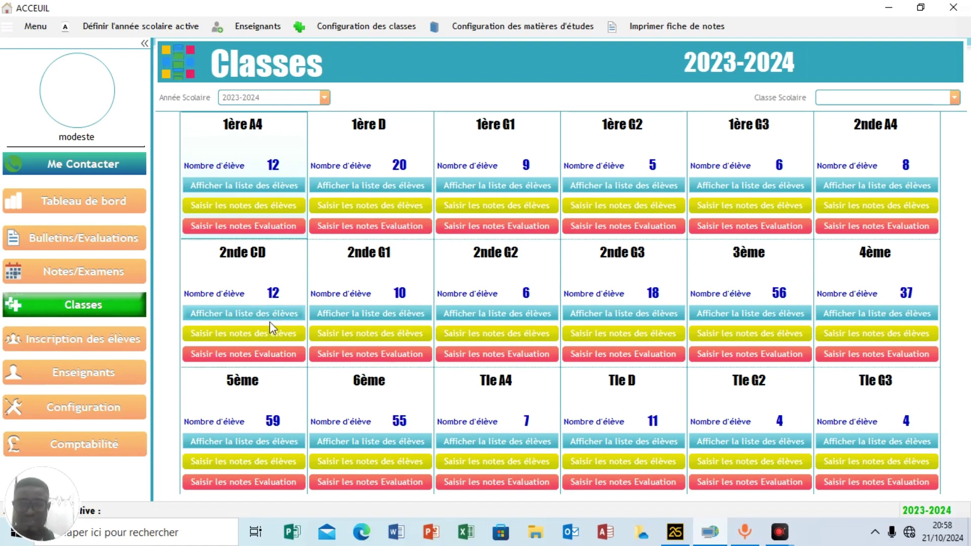
pyautogui.click(32, 336)
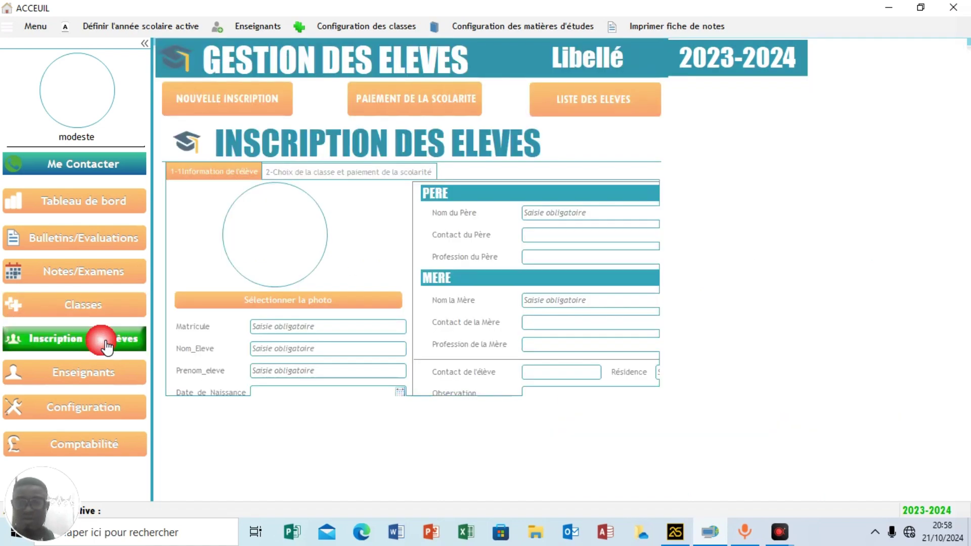
pyautogui.click(432, 106)
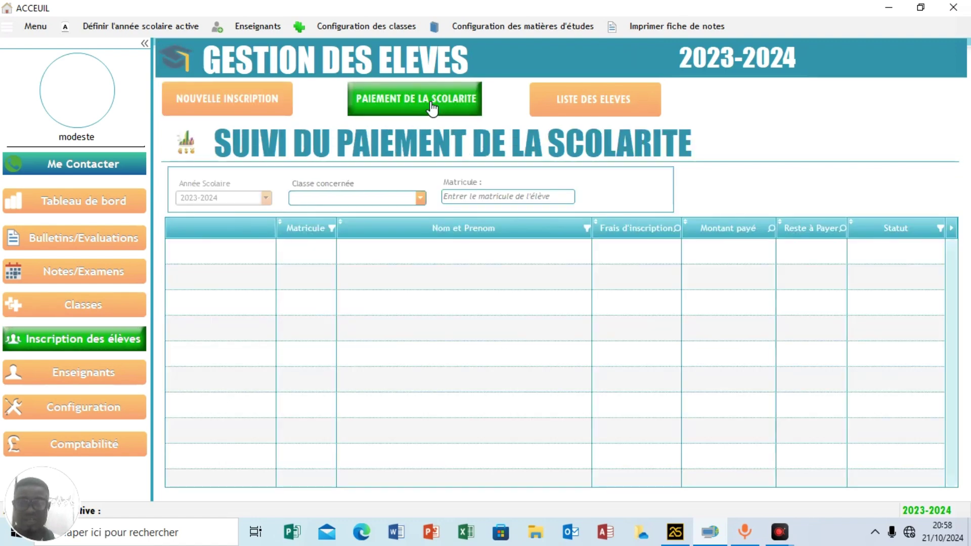
# Show class 3ème fee status, check one student's payment form by matricule, then clear the filter.
pyautogui.click(362, 202)
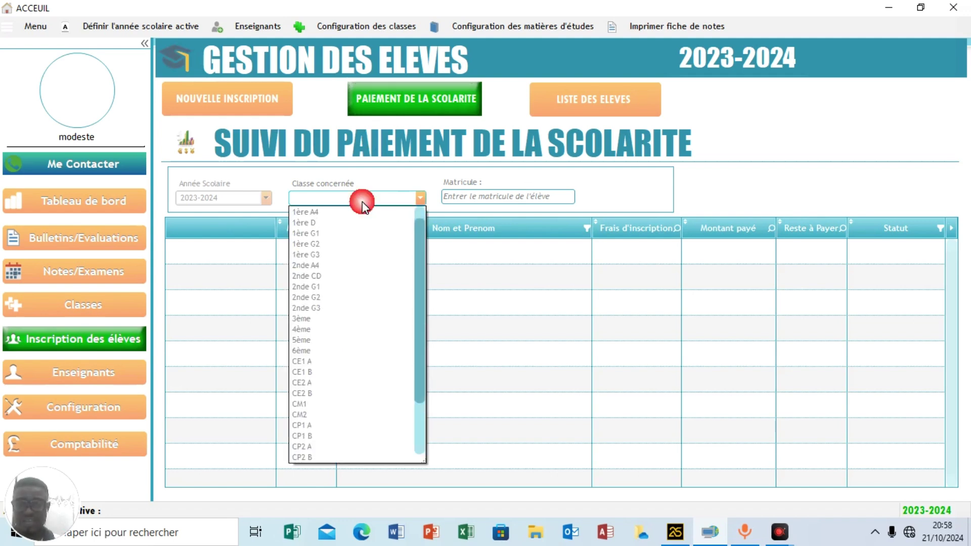
pyautogui.click(307, 319)
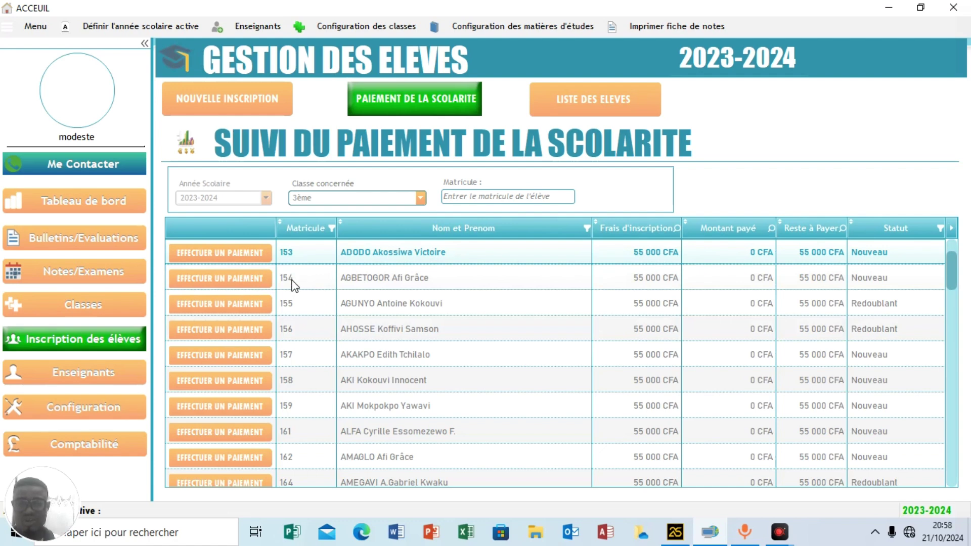
pyautogui.click(561, 202)
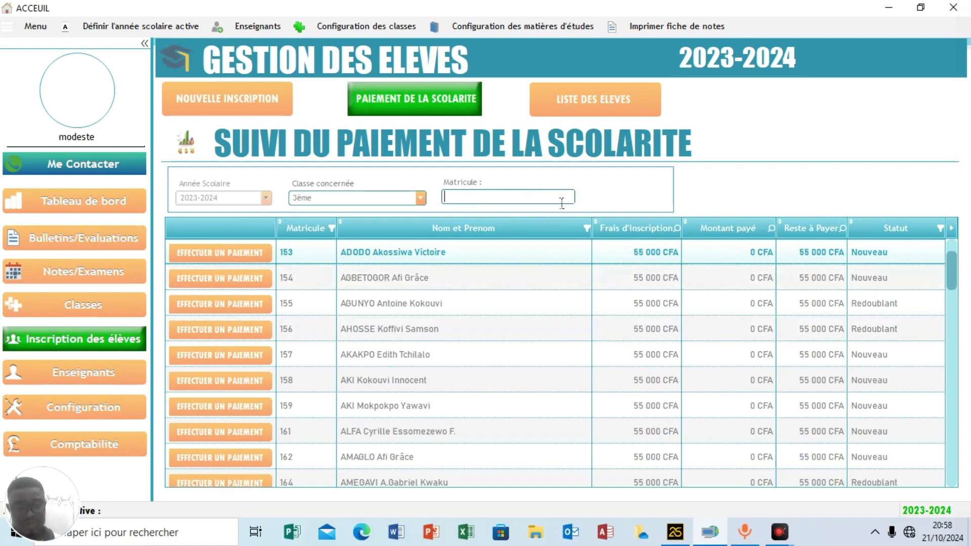
pyautogui.write('157')
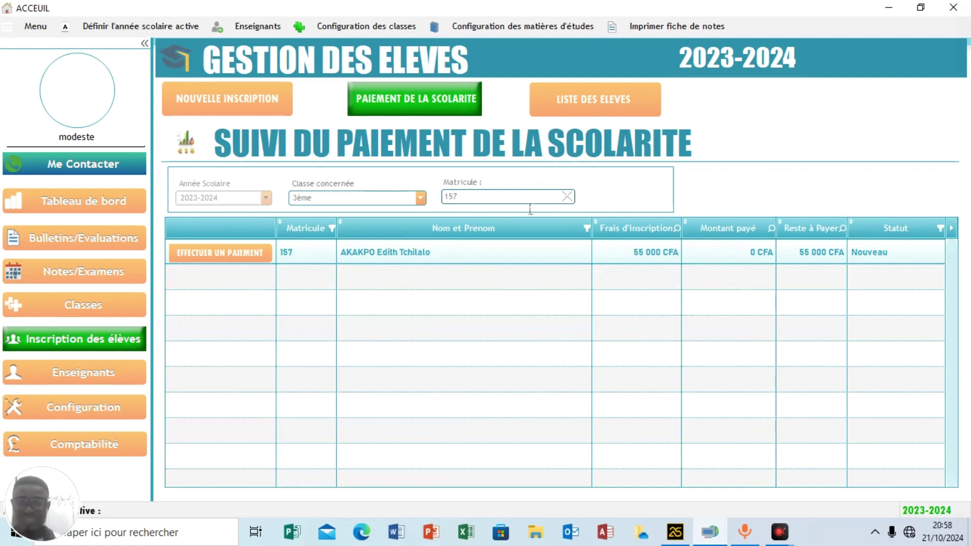
pyautogui.click(226, 255)
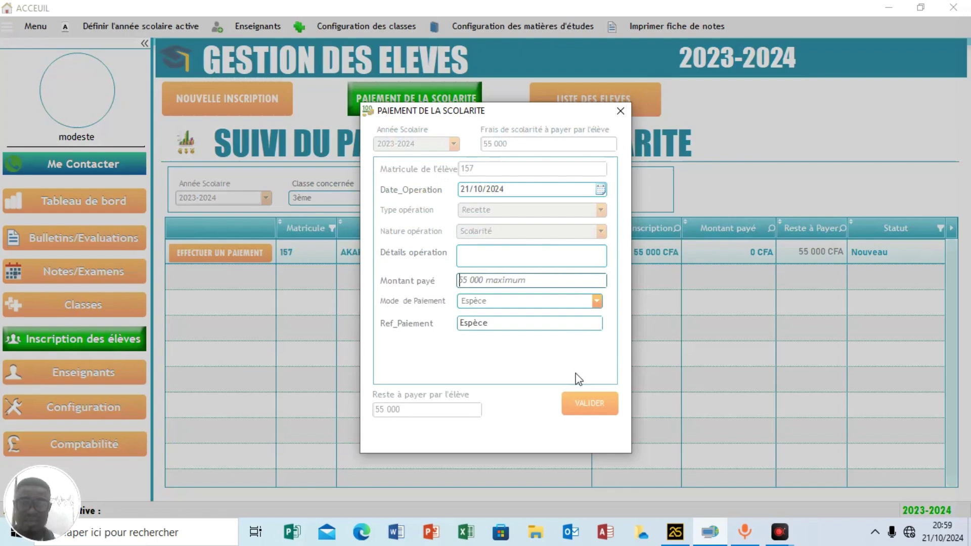
pyautogui.click(624, 120)
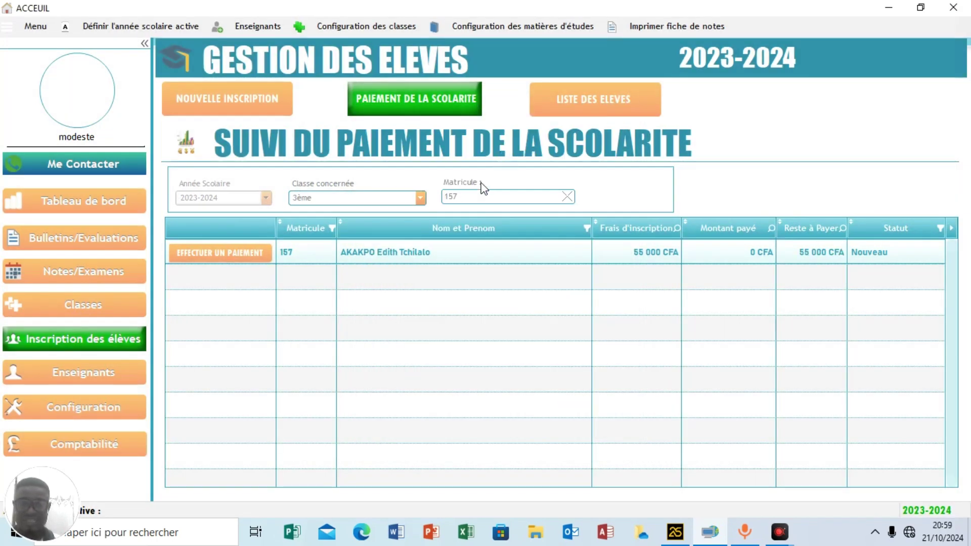
pyautogui.click(568, 197)
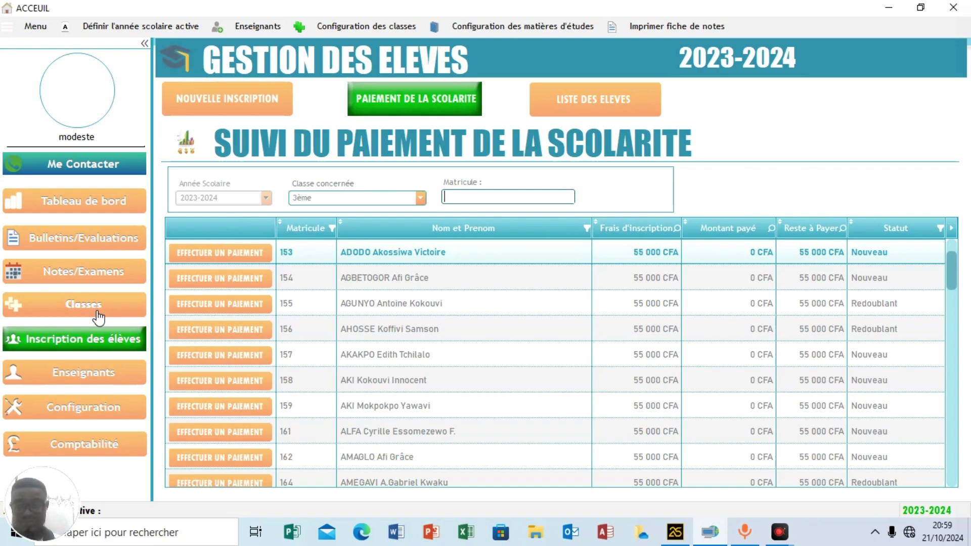
# Open the 1ère A4 student list from the Classes overview and print it.
pyautogui.click(98, 314)
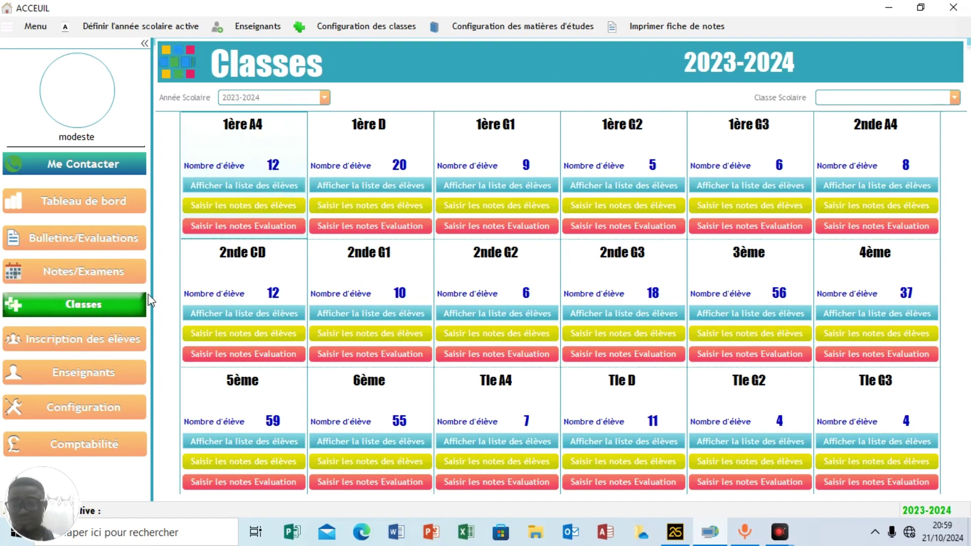
pyautogui.click(228, 184)
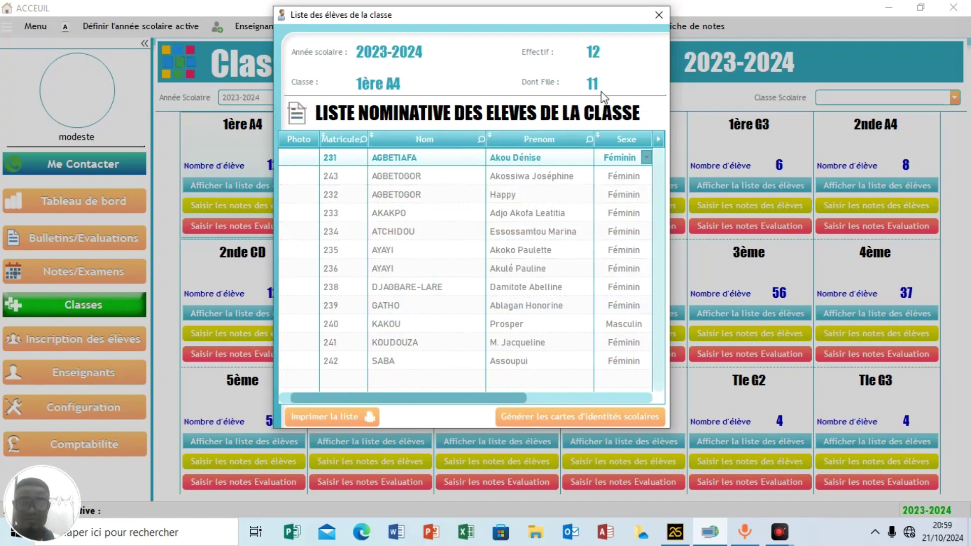
pyautogui.click(328, 416)
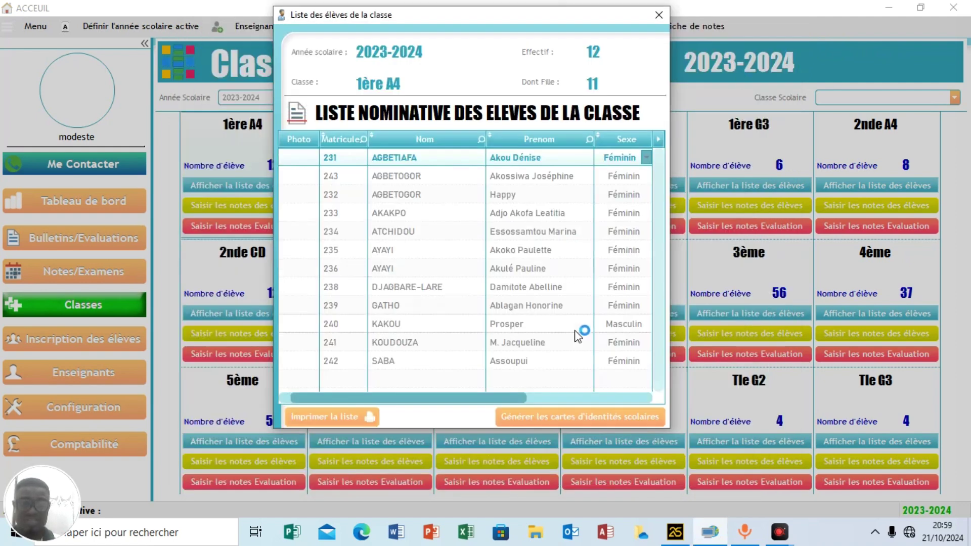
# Generate the 1ère A4 school ID cards, view the preview full screen, then close both windows.
pyautogui.click(570, 417)
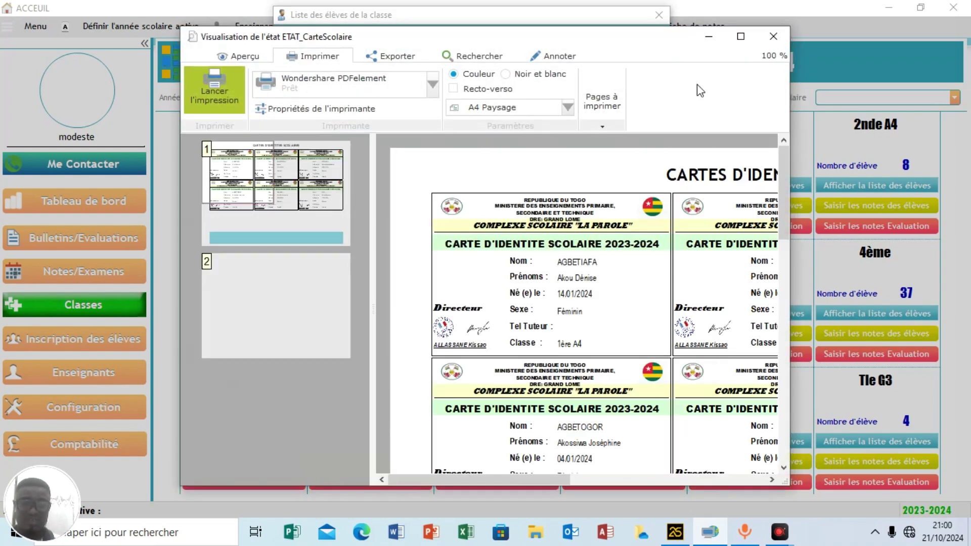
pyautogui.click(740, 36)
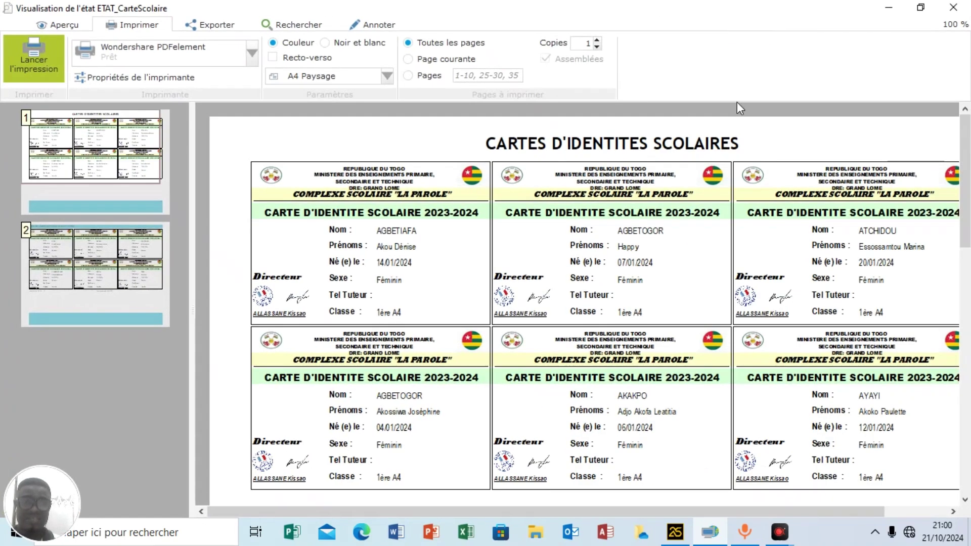
pyautogui.click(953, 8)
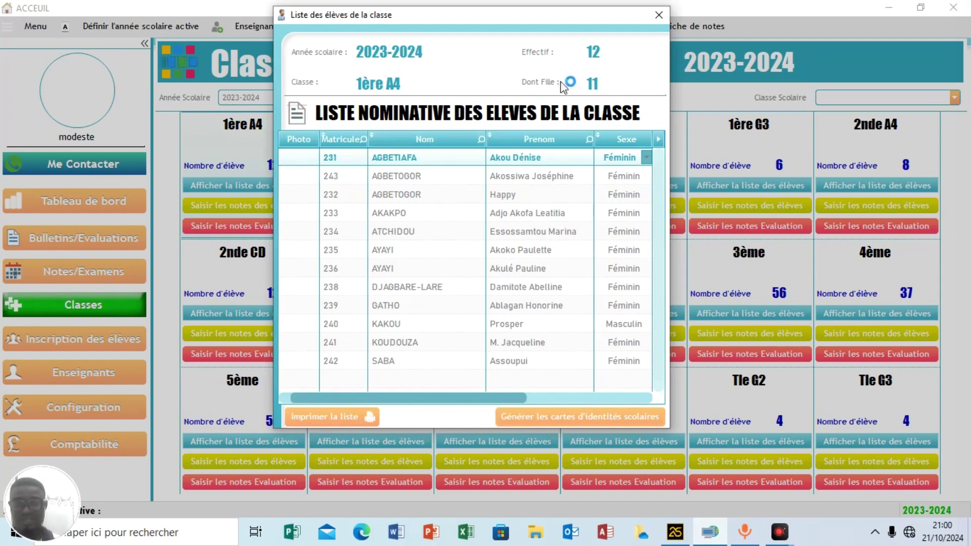
pyautogui.click(658, 15)
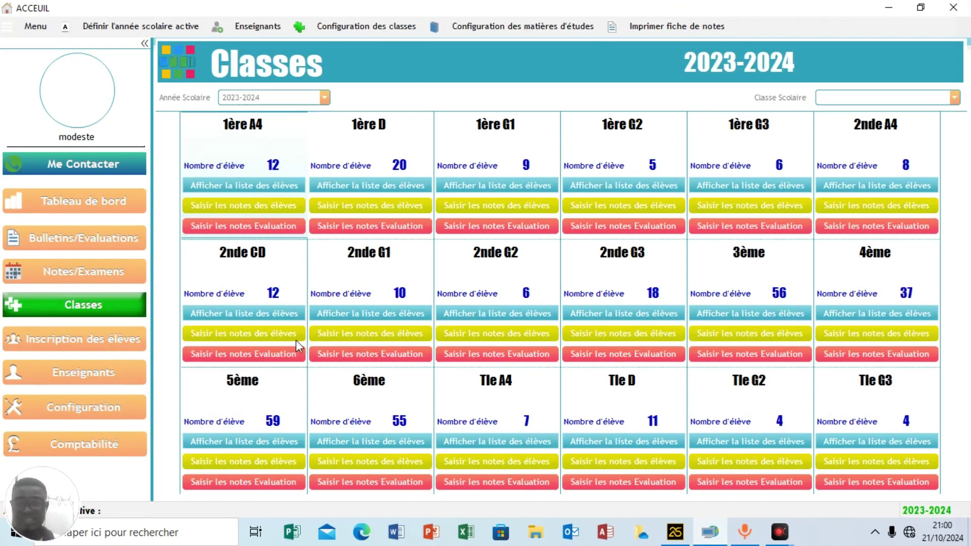
# Show teacher assignments by class and subject, trying an unsaved assignment to class 1ère G2.
pyautogui.click(90, 381)
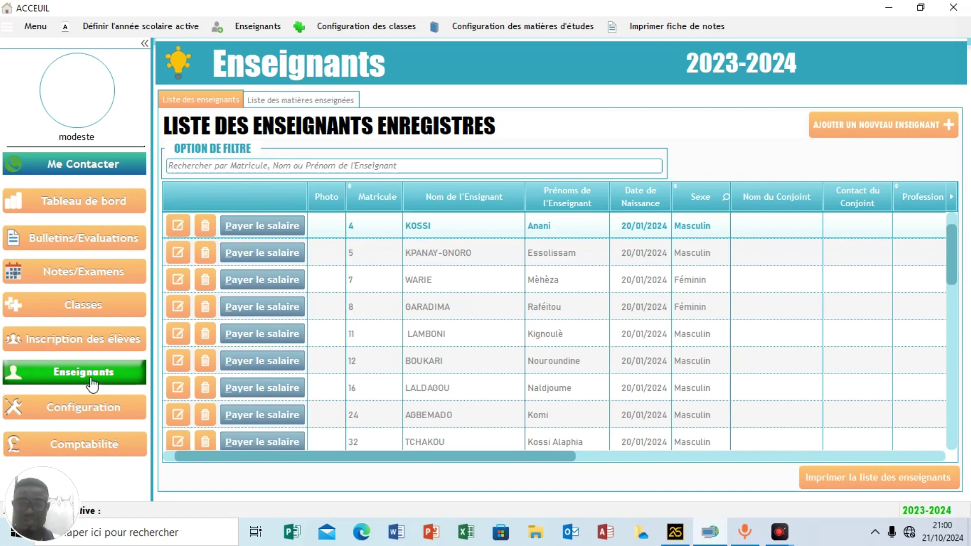
pyautogui.click(298, 101)
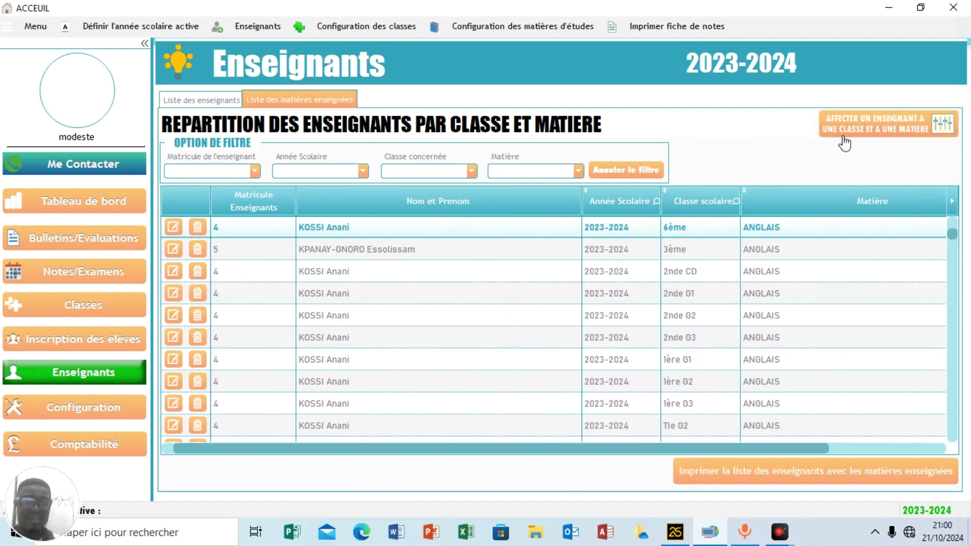
pyautogui.click(897, 131)
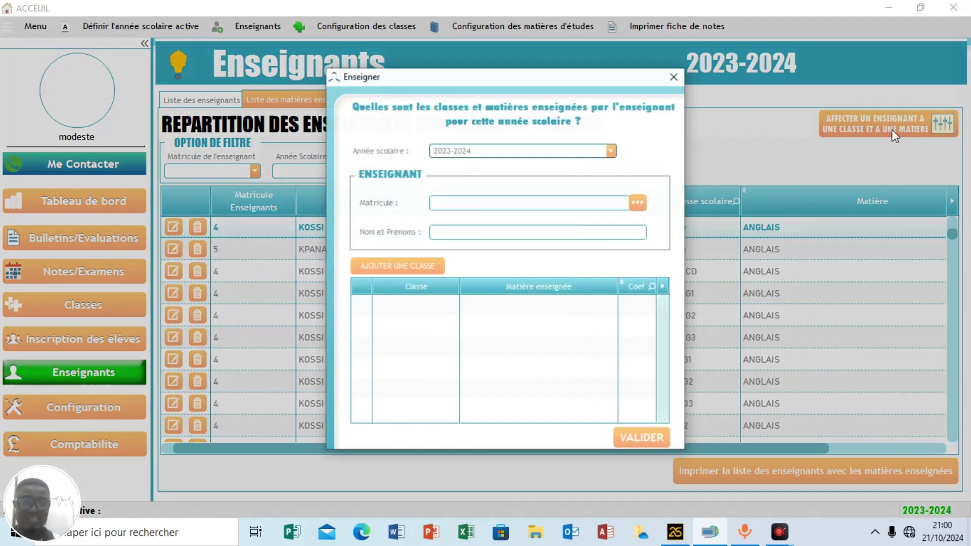
pyautogui.click(635, 207)
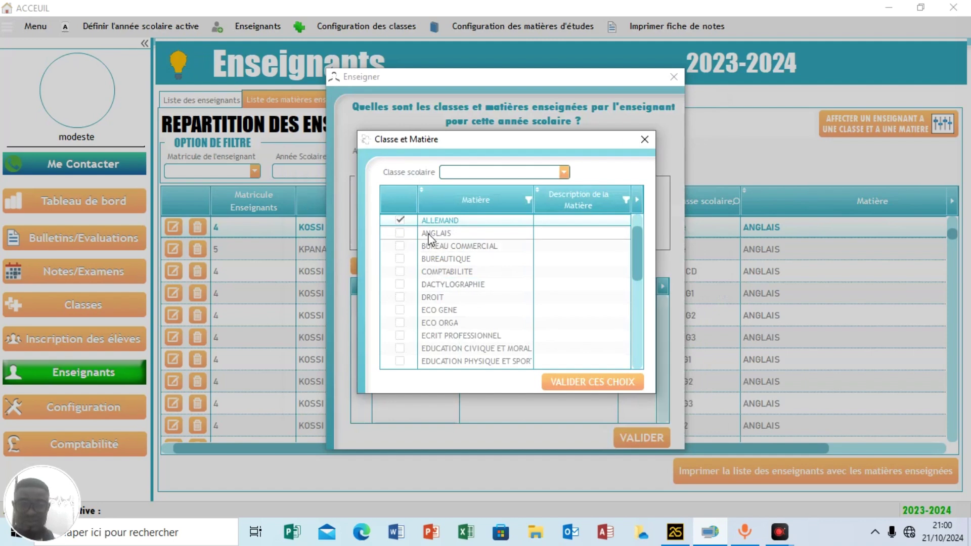
pyautogui.click(483, 173)
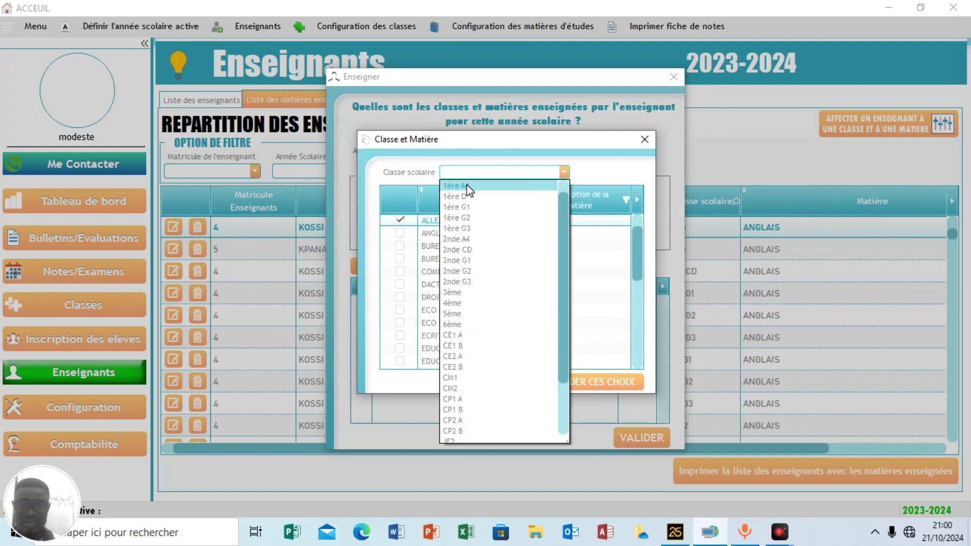
pyautogui.click(463, 216)
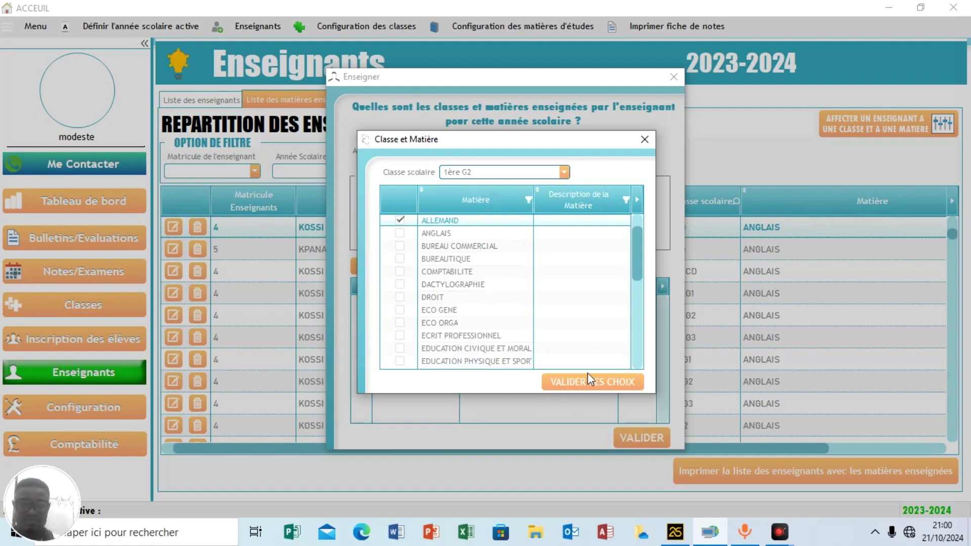
pyautogui.click(644, 139)
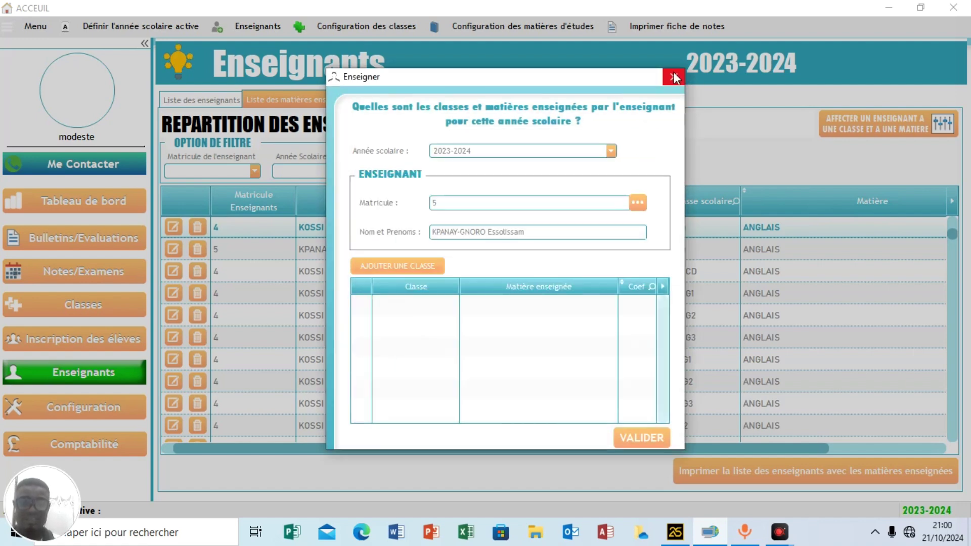
pyautogui.click(674, 76)
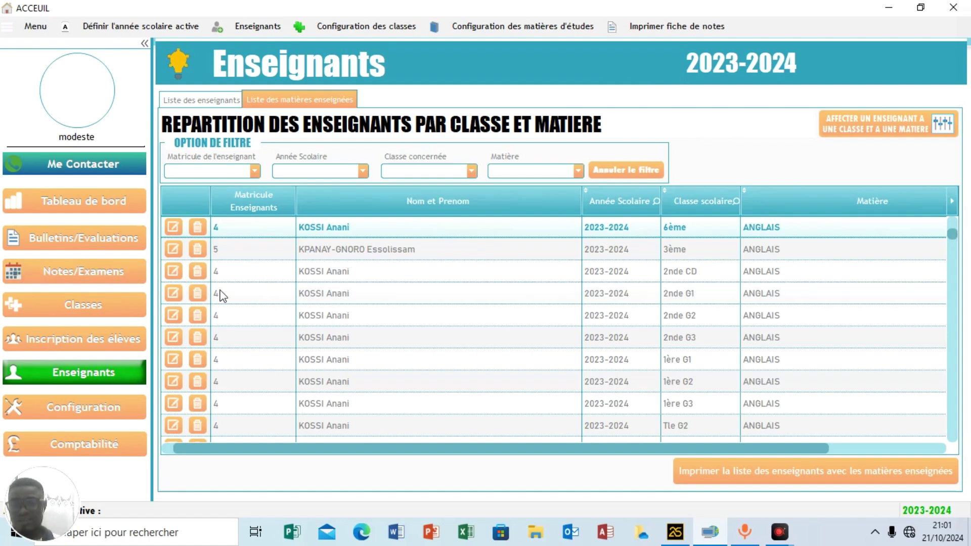
# Open the Notes/Examens evaluations list and start a new evaluation.
pyautogui.click(91, 276)
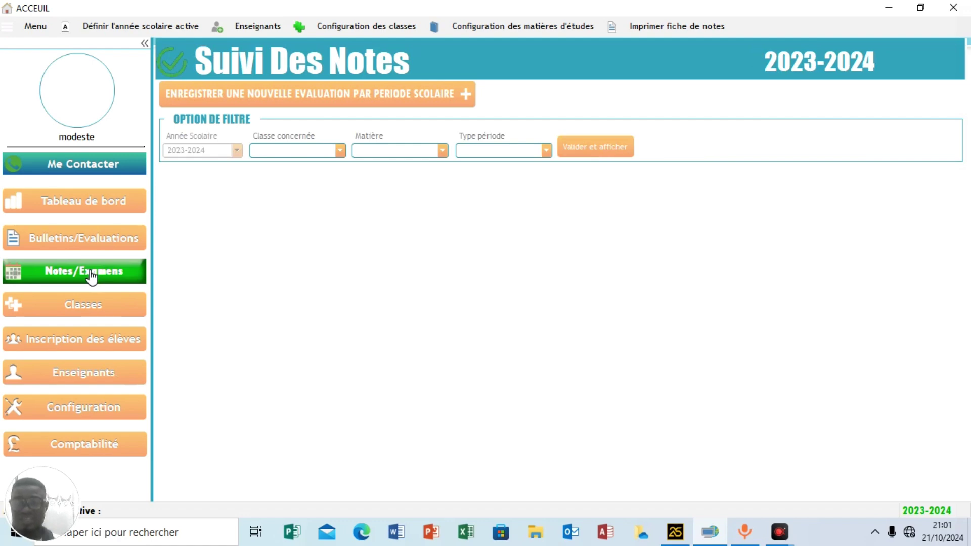
pyautogui.click(319, 96)
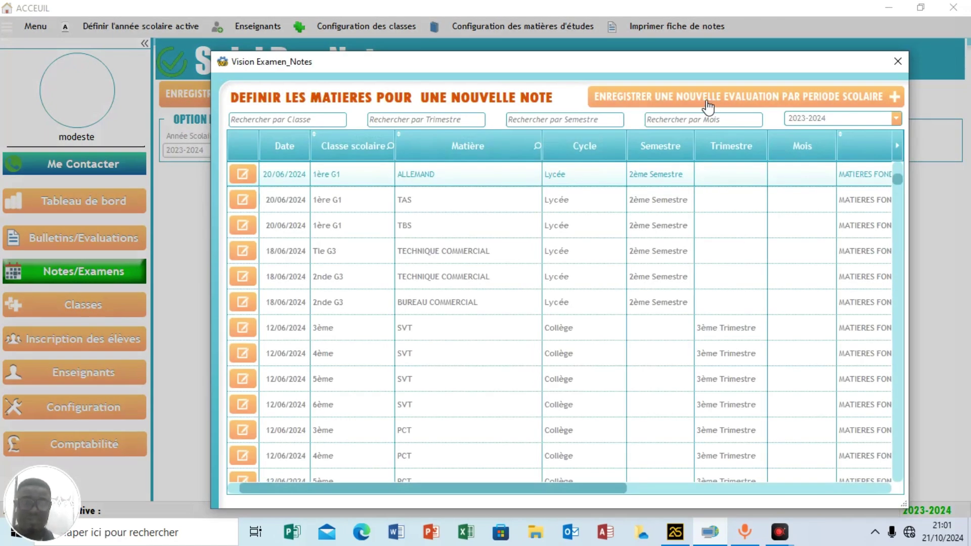
pyautogui.click(680, 101)
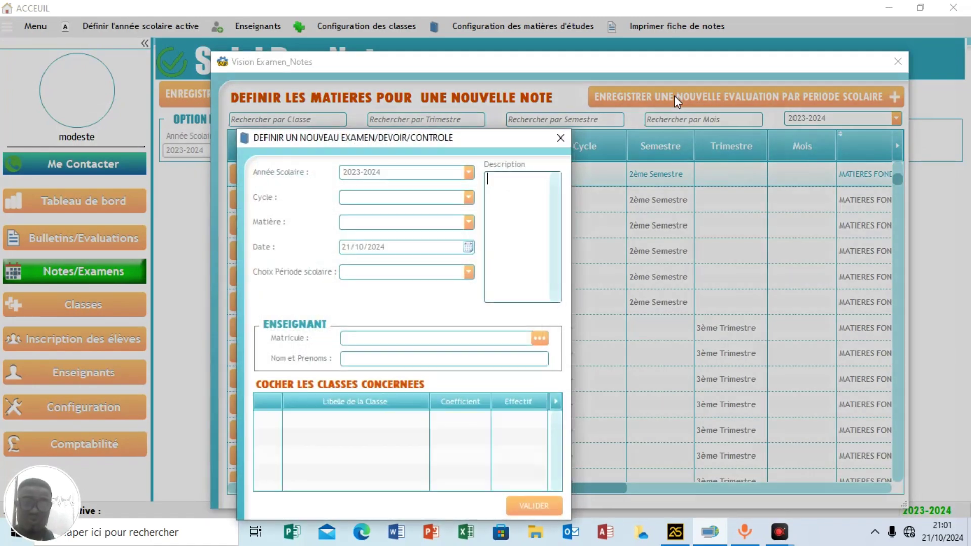
# Draft a Collège ANGLAIS Trimestriel evaluation for the 1er Trimestre with teacher matricule 4.
pyautogui.click(379, 198)
pyautogui.click(369, 211)
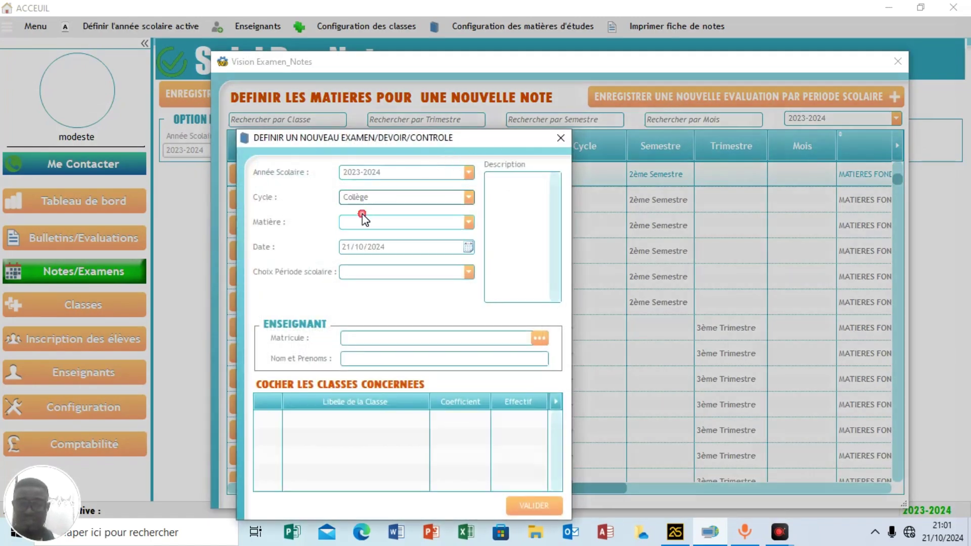
pyautogui.click(373, 223)
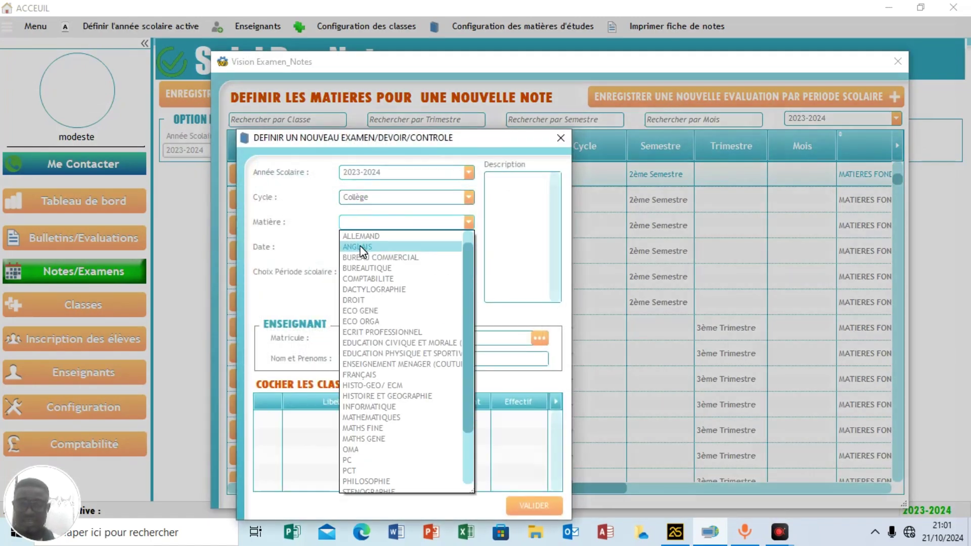
pyautogui.click(365, 248)
pyautogui.click(368, 273)
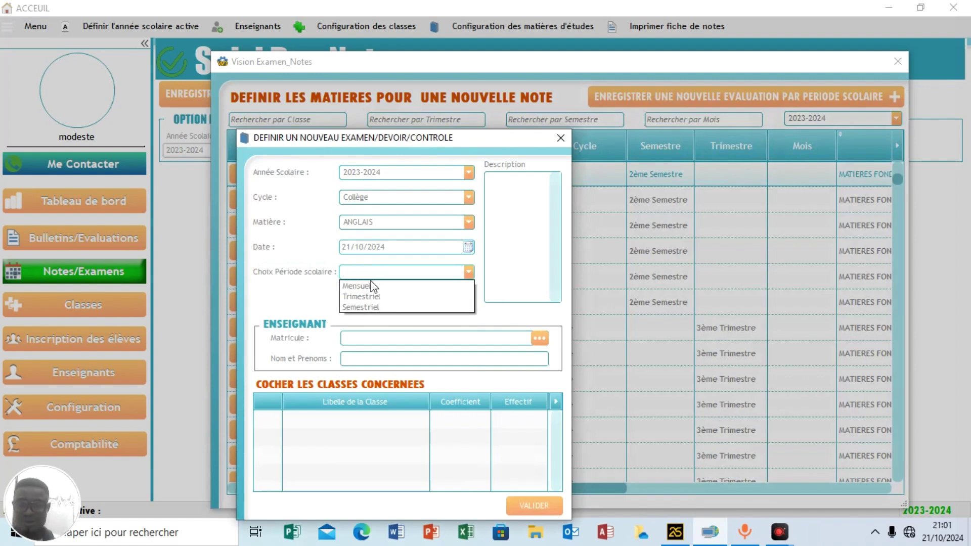
pyautogui.click(362, 298)
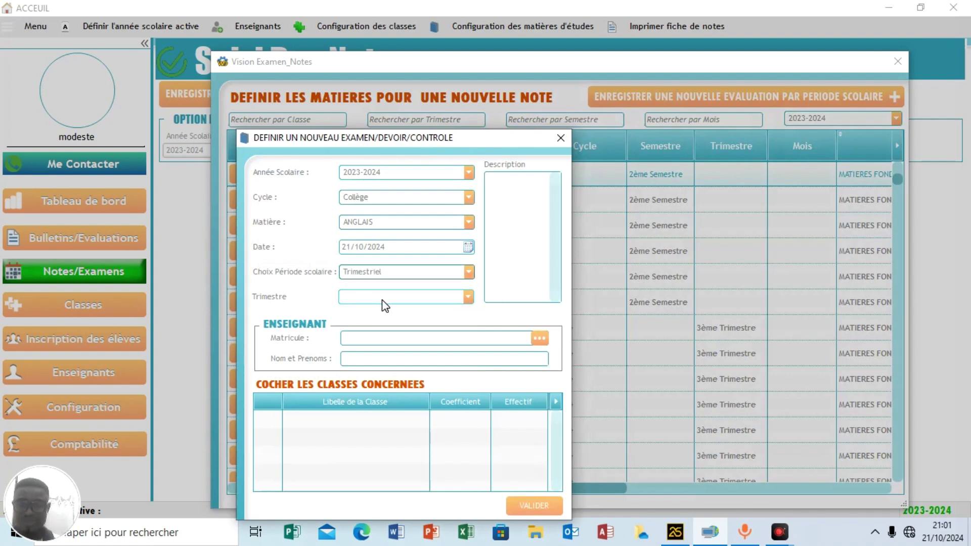
pyautogui.click(381, 299)
pyautogui.click(365, 306)
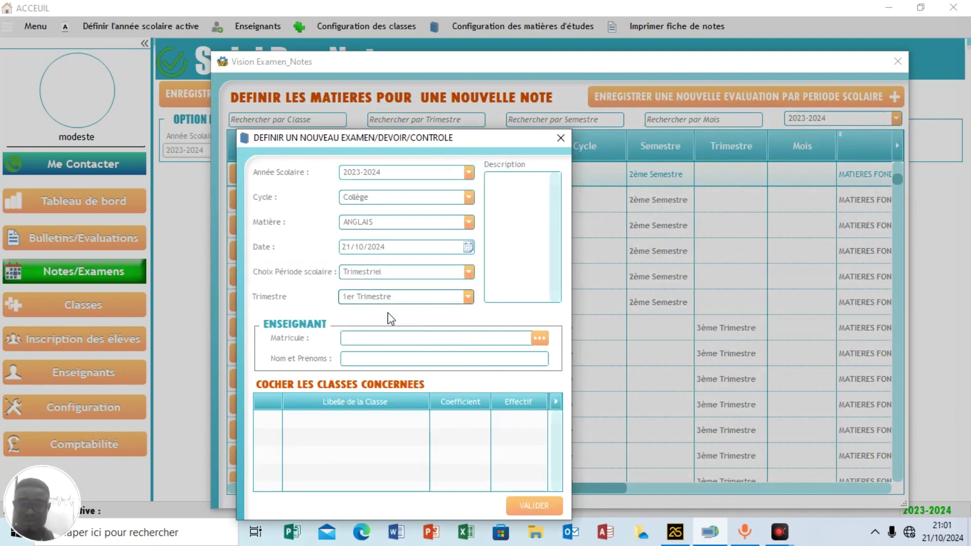
pyautogui.click(540, 337)
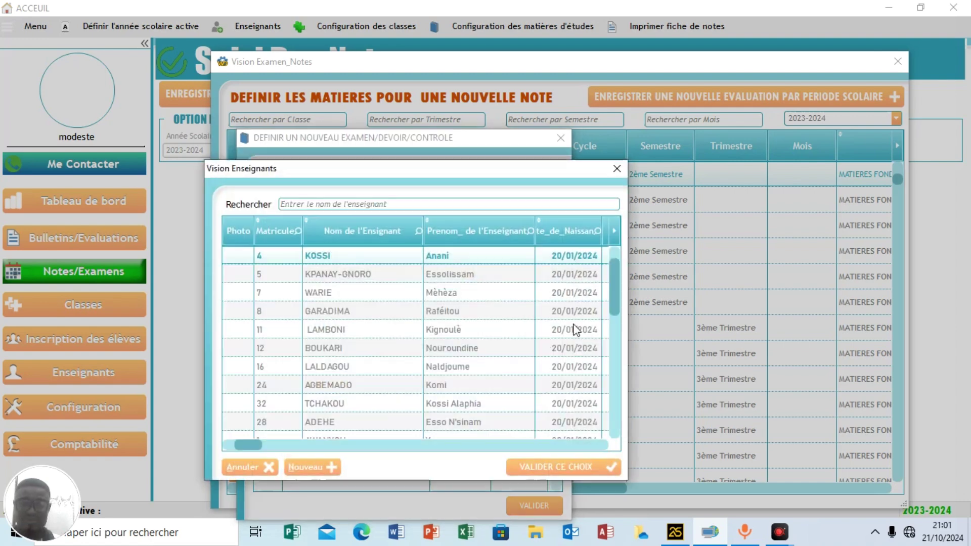
pyautogui.click(555, 468)
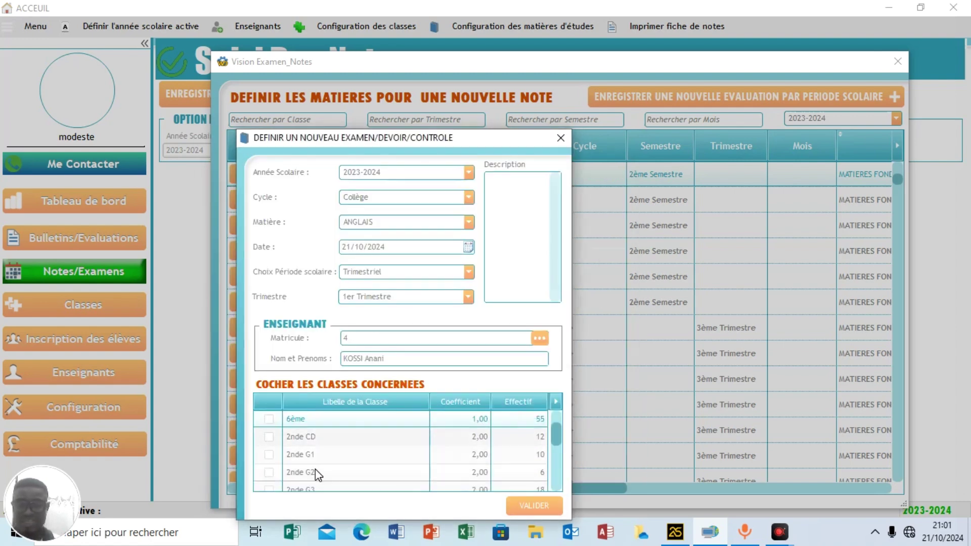
# Discard the unsaved evaluation, close the evaluations list, and return to Classes.
pyautogui.scroll(-3, 314, 469)
pyautogui.scroll(3, 315, 468)
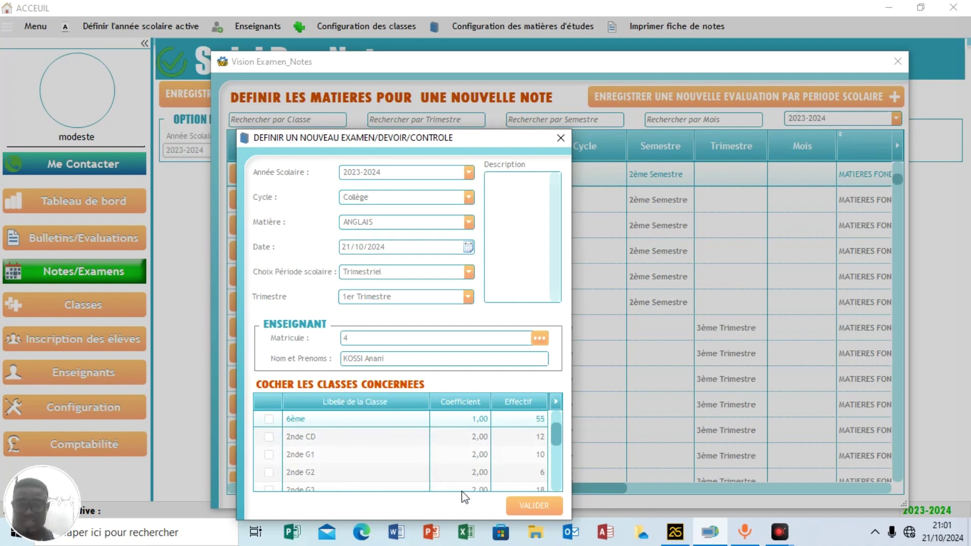
pyautogui.click(560, 138)
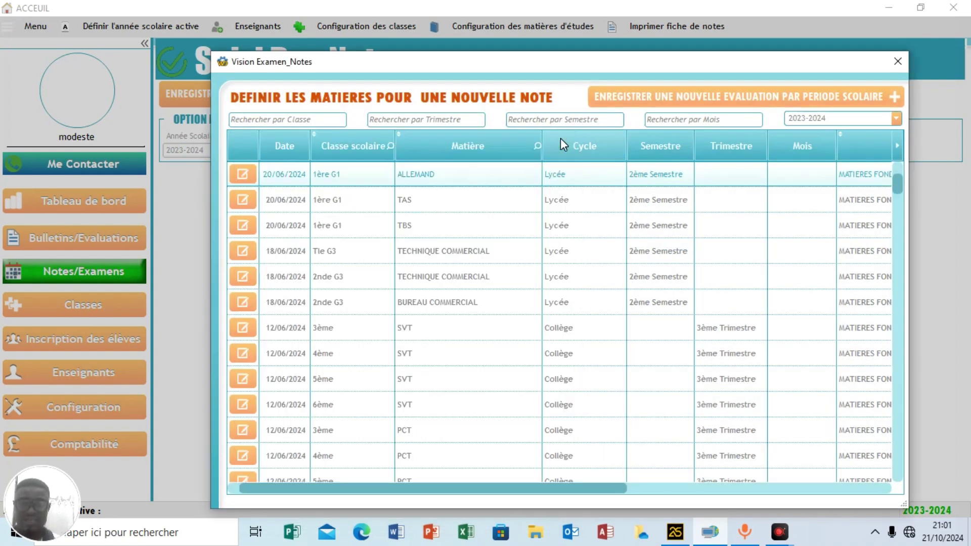
pyautogui.click(898, 63)
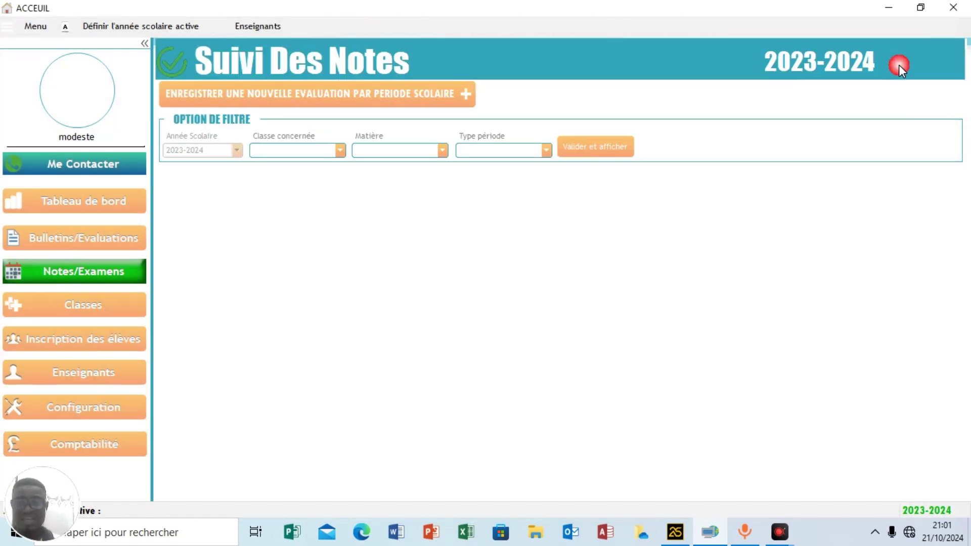
pyautogui.click(95, 311)
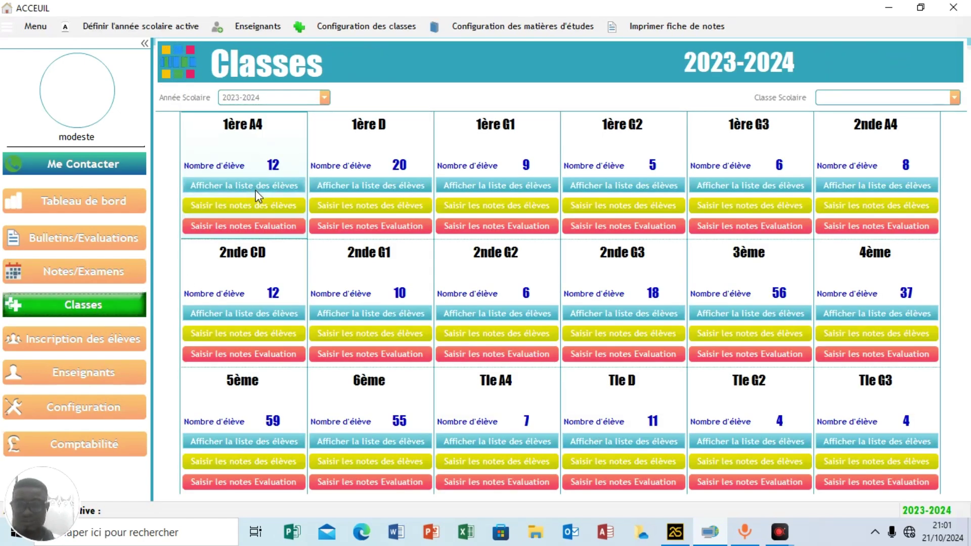
pyautogui.click(229, 205)
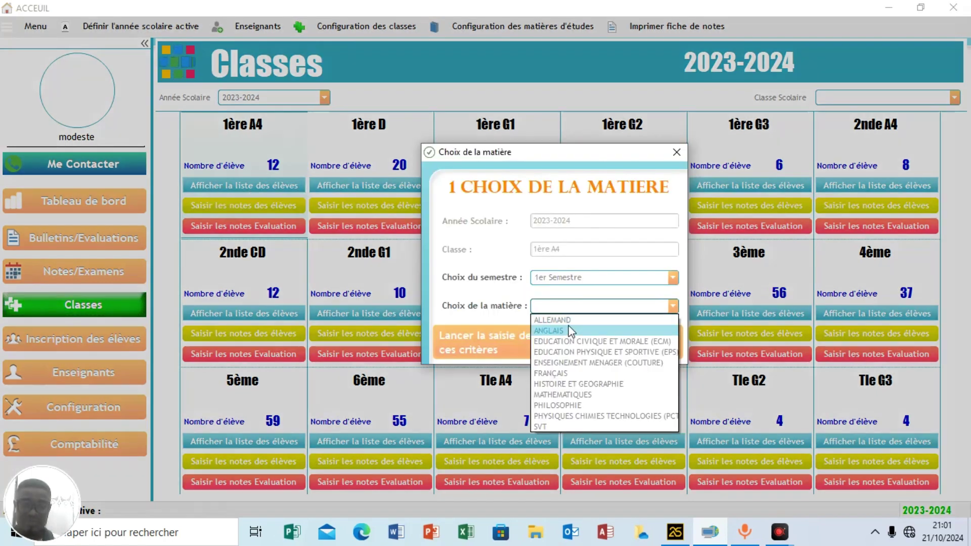
pyautogui.click(565, 331)
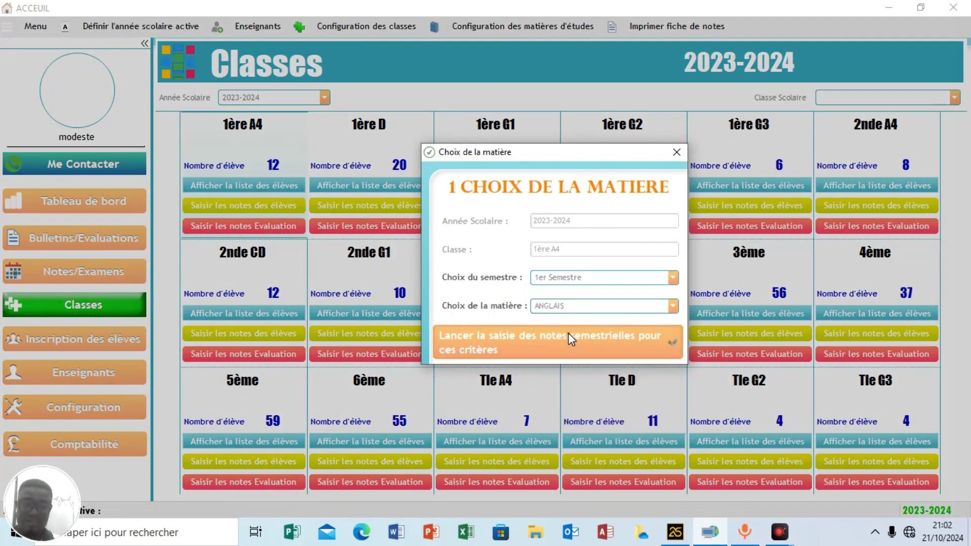
pyautogui.click(568, 333)
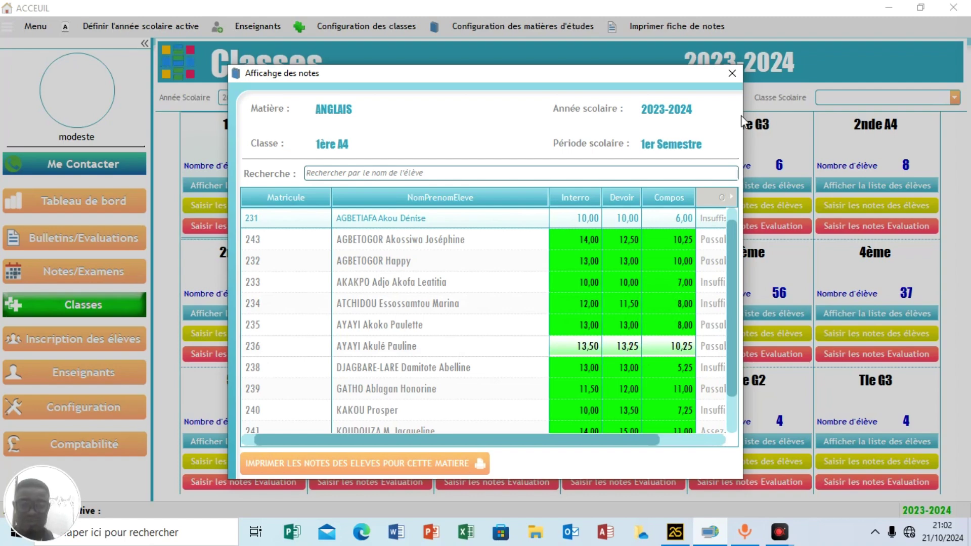
pyautogui.click(731, 73)
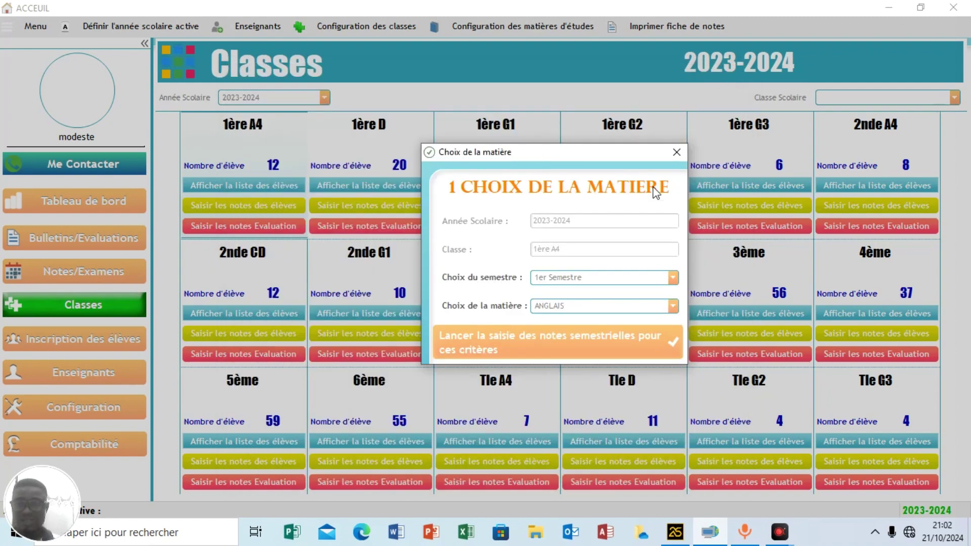
pyautogui.click(675, 152)
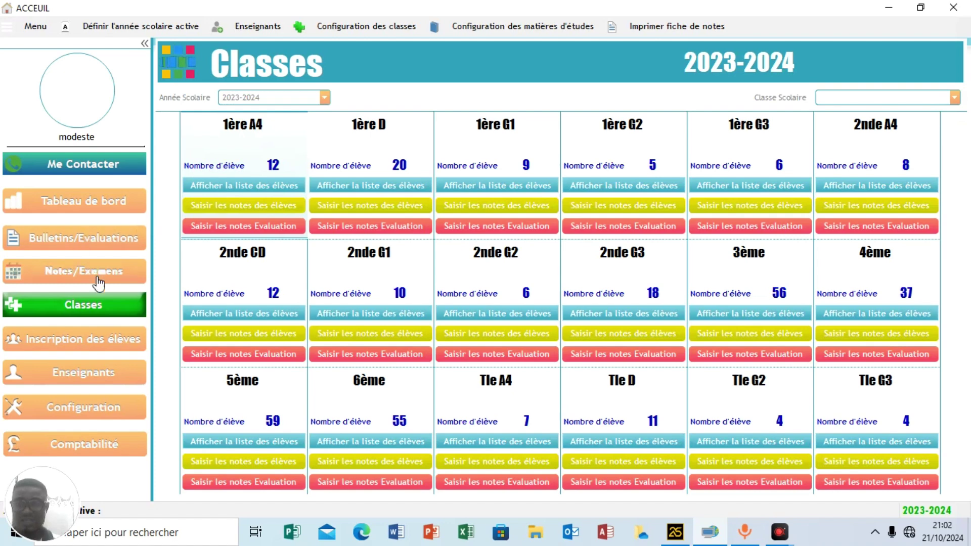
# Display the Trimestriel 1er Trimestre results table for class 3ème.
pyautogui.click(92, 246)
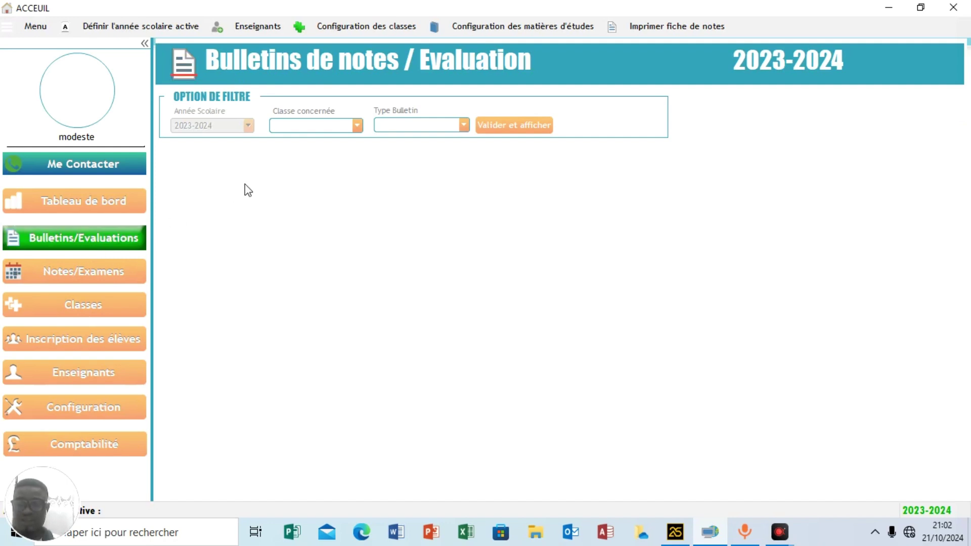
pyautogui.click(316, 126)
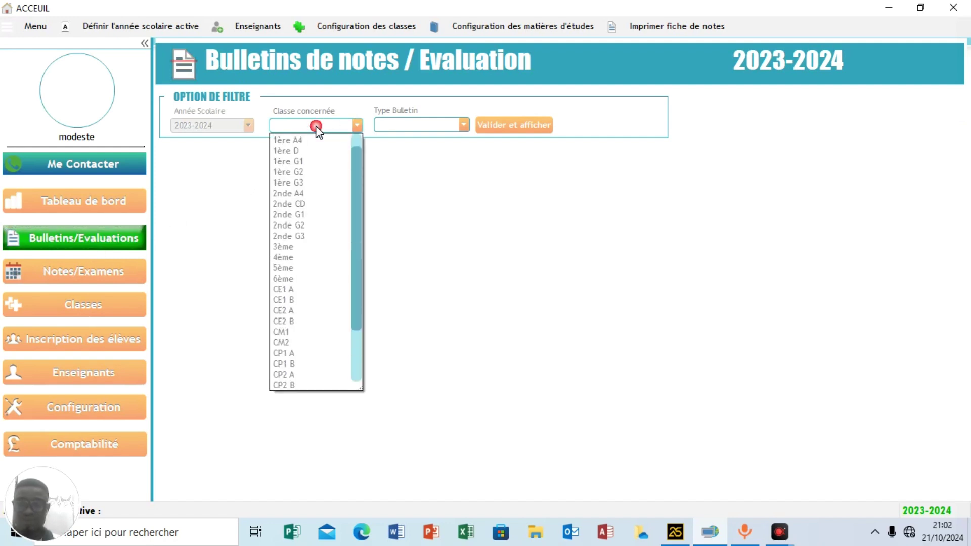
pyautogui.click(295, 245)
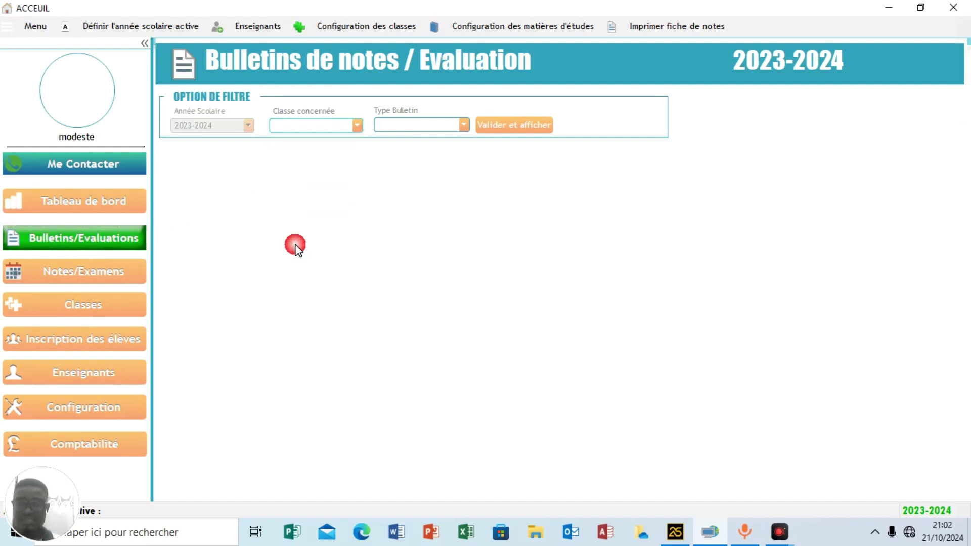
pyautogui.click(416, 125)
pyautogui.click(406, 147)
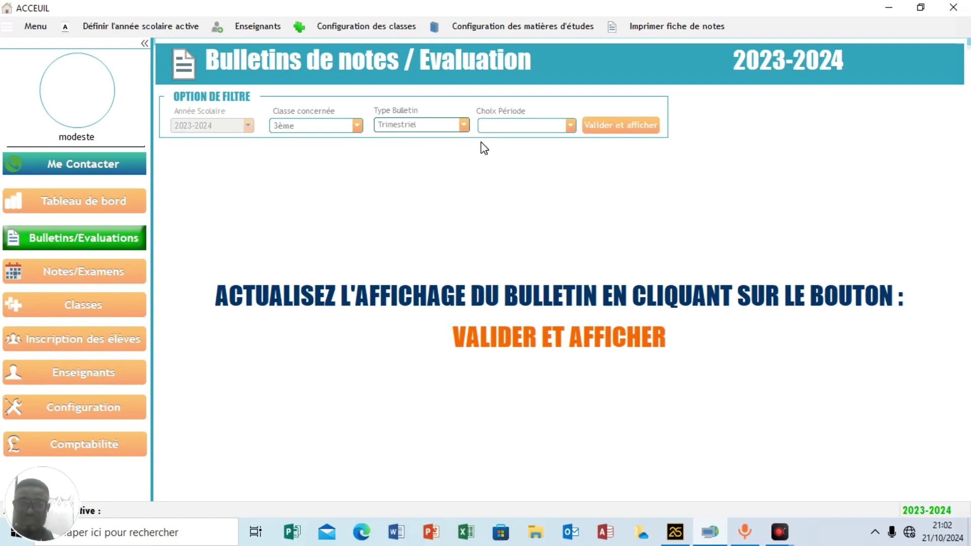
pyautogui.click(515, 127)
pyautogui.click(509, 137)
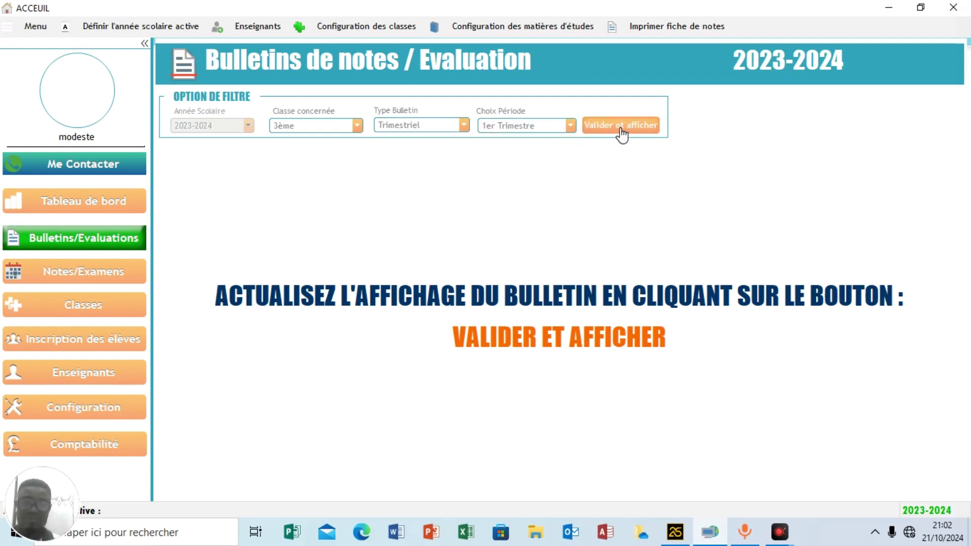
pyautogui.click(621, 134)
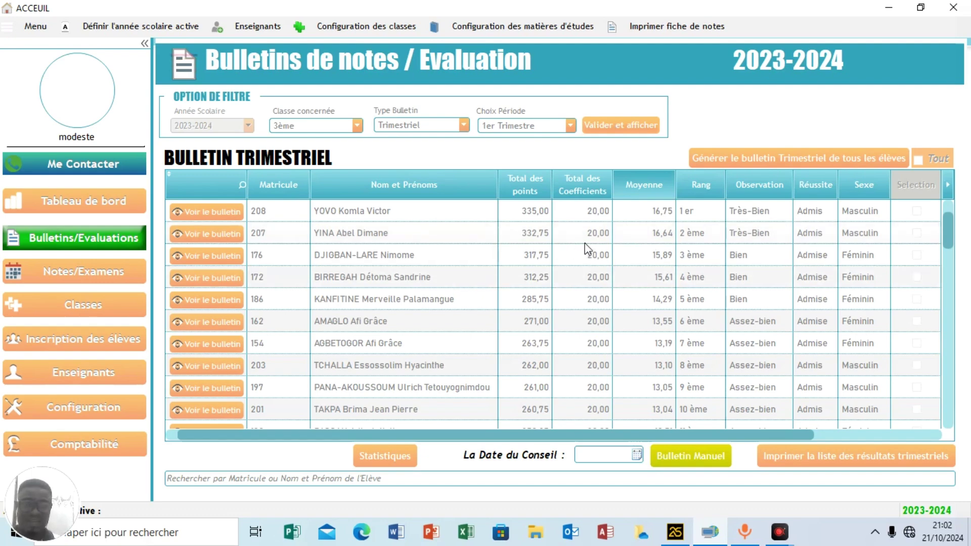
# Generate report cards for all 3ème students, preview them full screen, and close the preview.
pyautogui.click(801, 162)
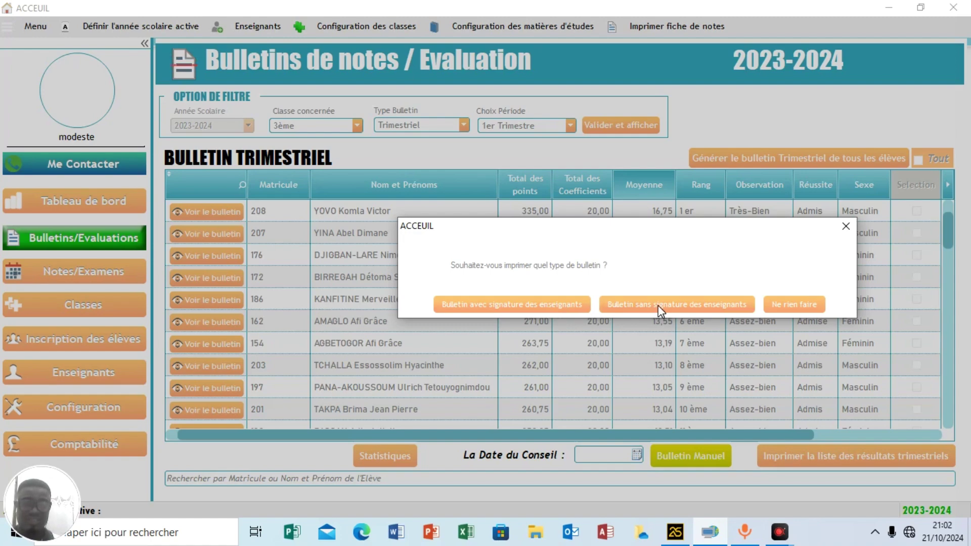
pyautogui.click(541, 306)
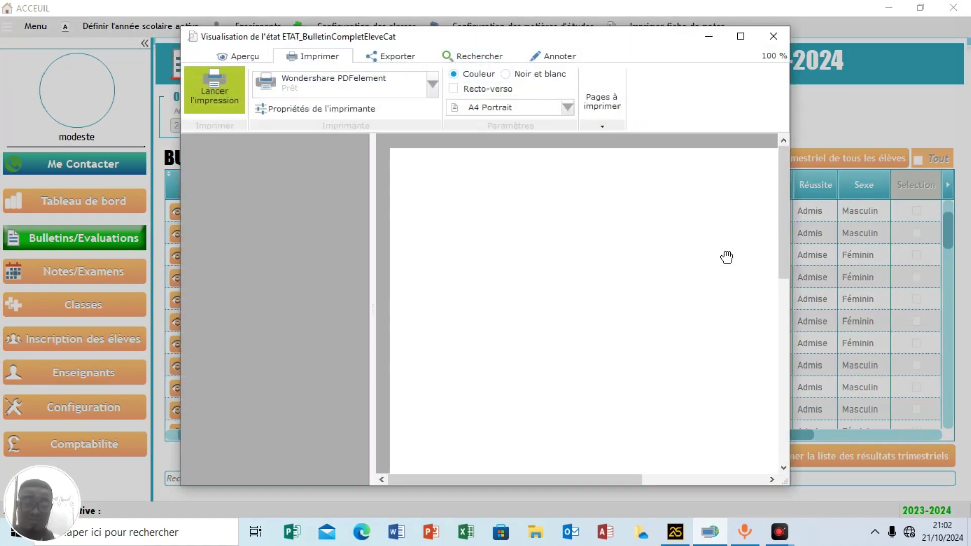
pyautogui.click(741, 36)
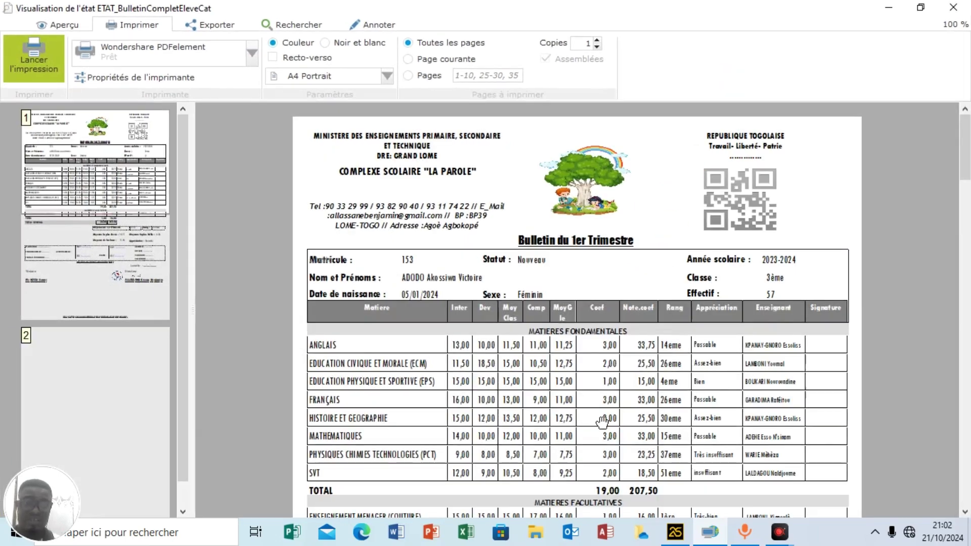
pyautogui.scroll(-10, 968, 162)
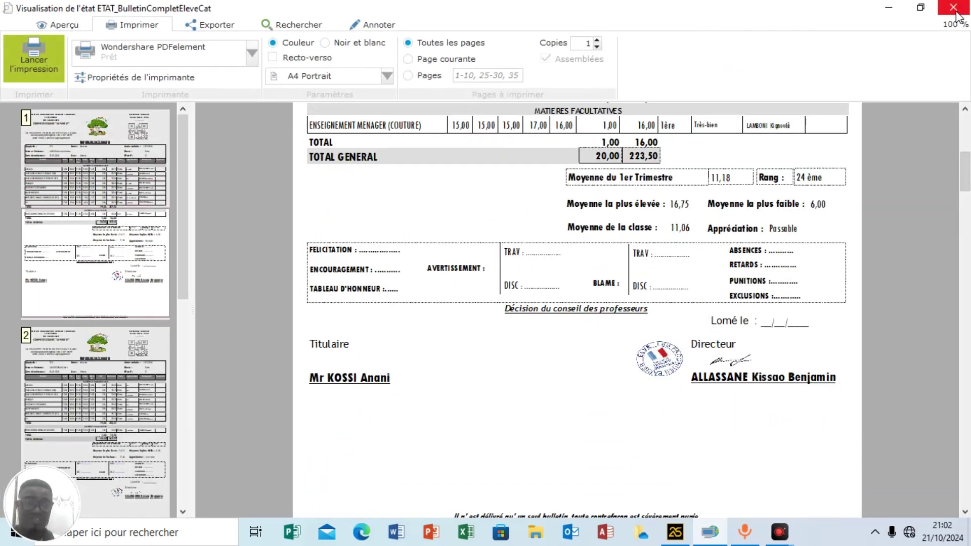
pyautogui.click(953, 7)
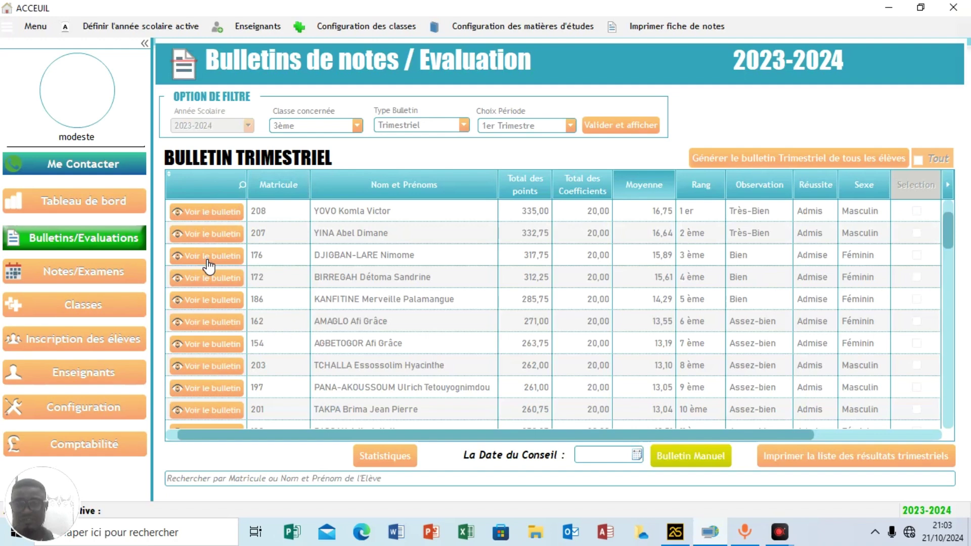
pyautogui.click(396, 456)
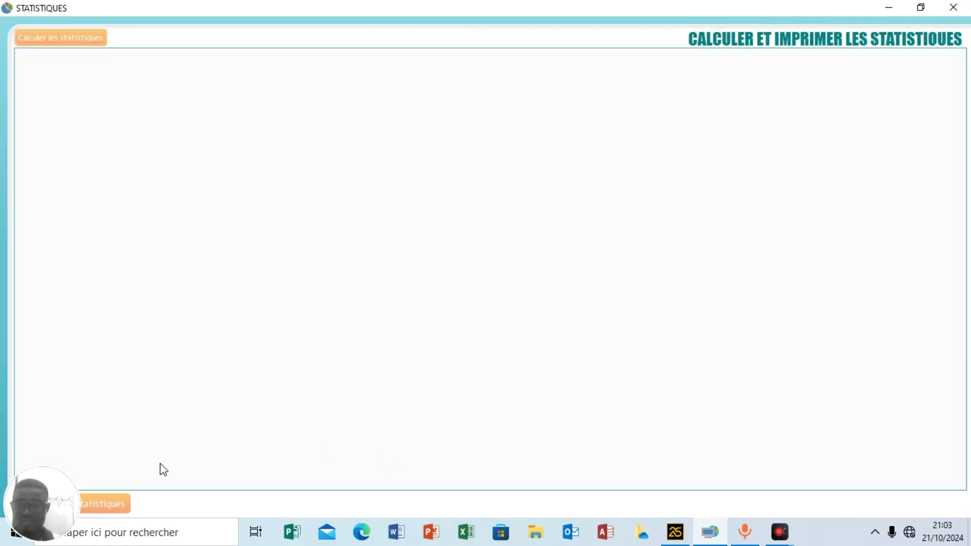
pyautogui.click(116, 502)
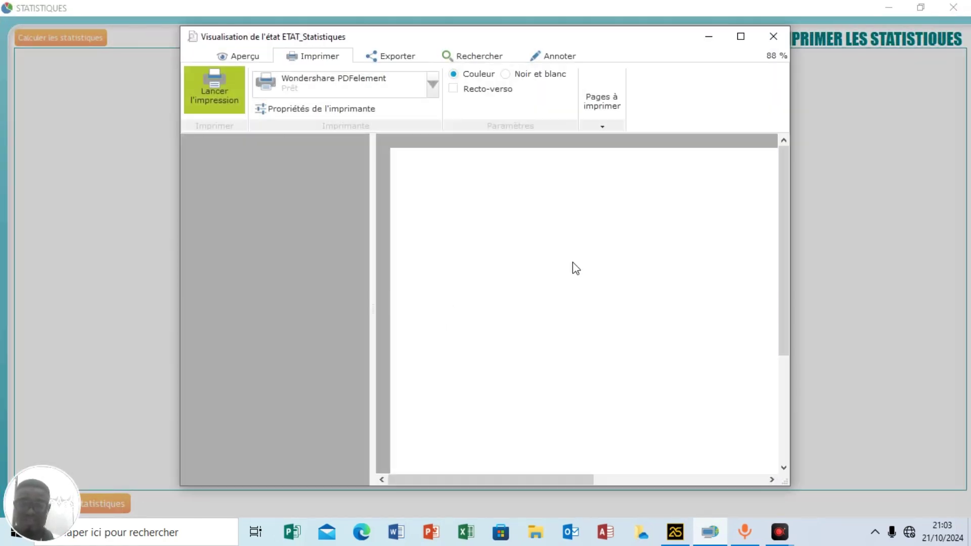
pyautogui.click(740, 37)
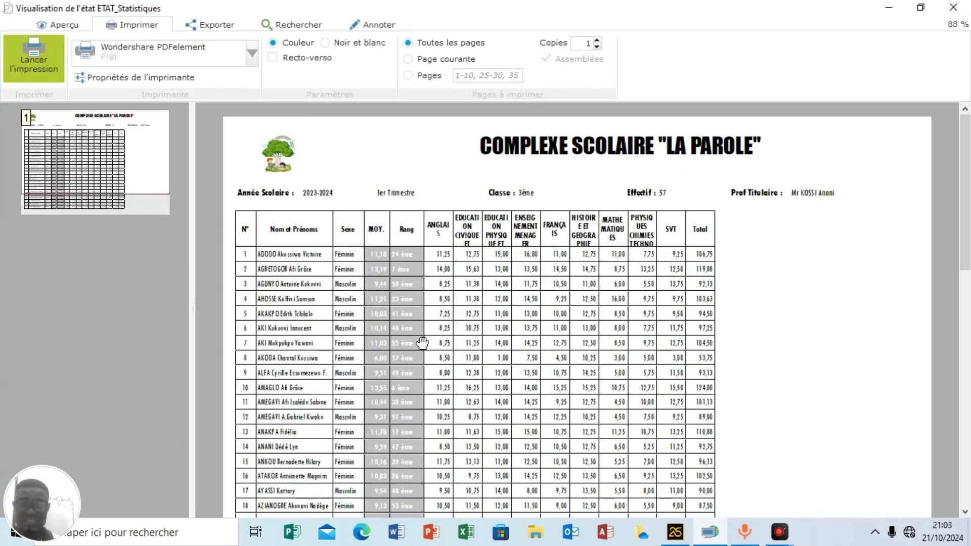
pyautogui.scroll(-5, 422, 344)
pyautogui.scroll(-15, 422, 344)
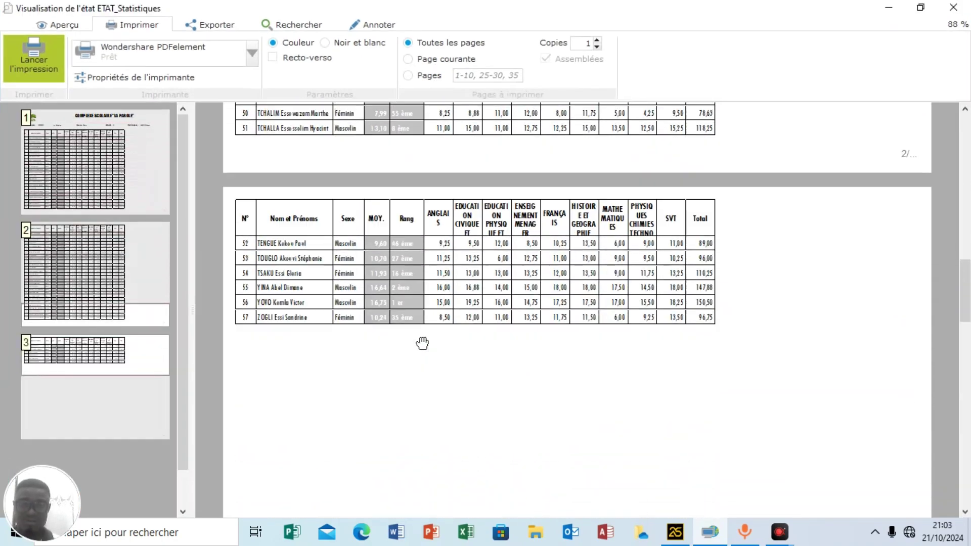
pyautogui.scroll(-10, 423, 278)
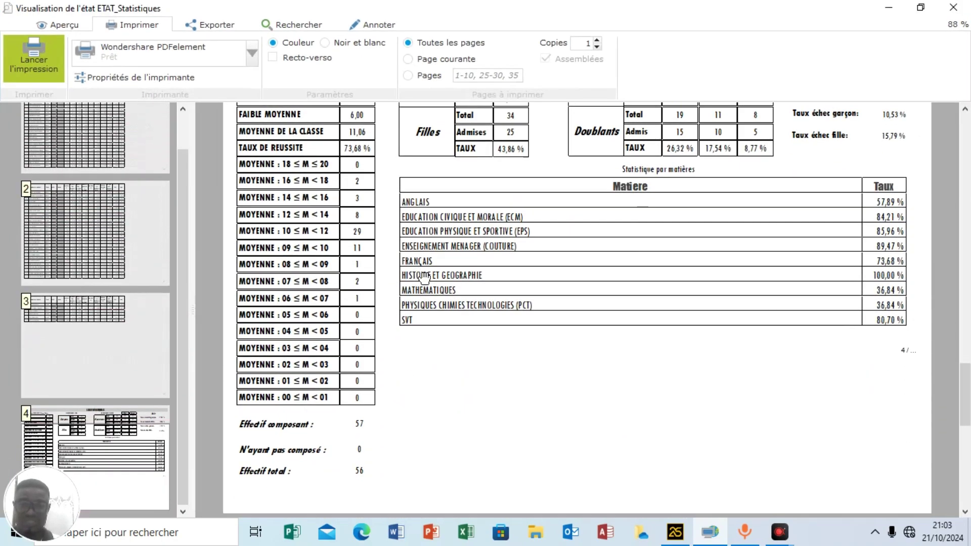
pyautogui.scroll(2, 423, 277)
pyautogui.scroll(-1, 424, 276)
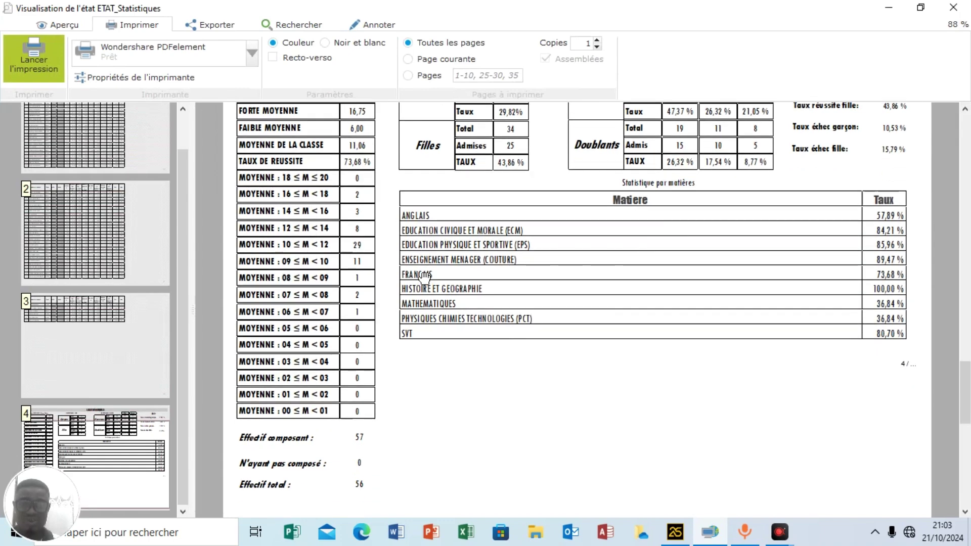
pyautogui.scroll(1, 423, 276)
pyautogui.scroll(-8, 424, 276)
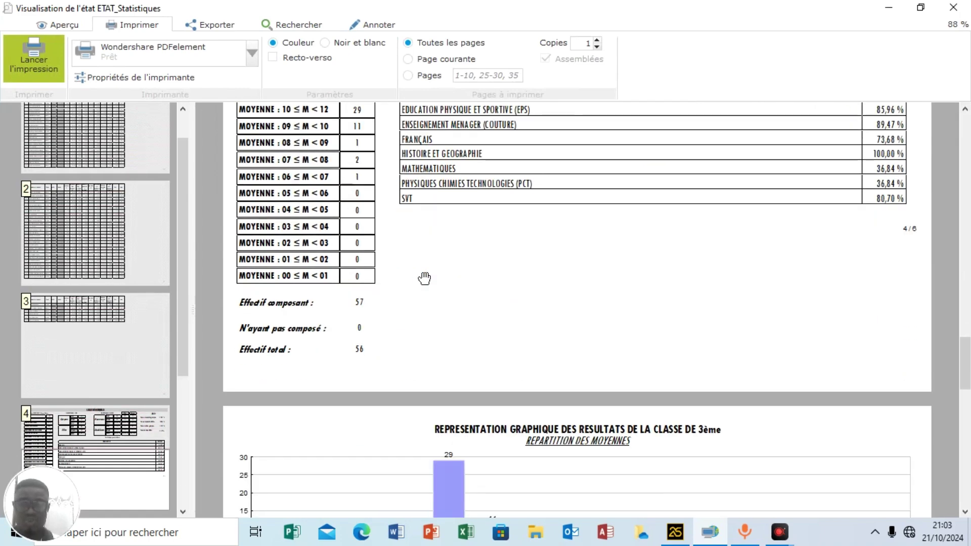
pyautogui.scroll(-3, 424, 278)
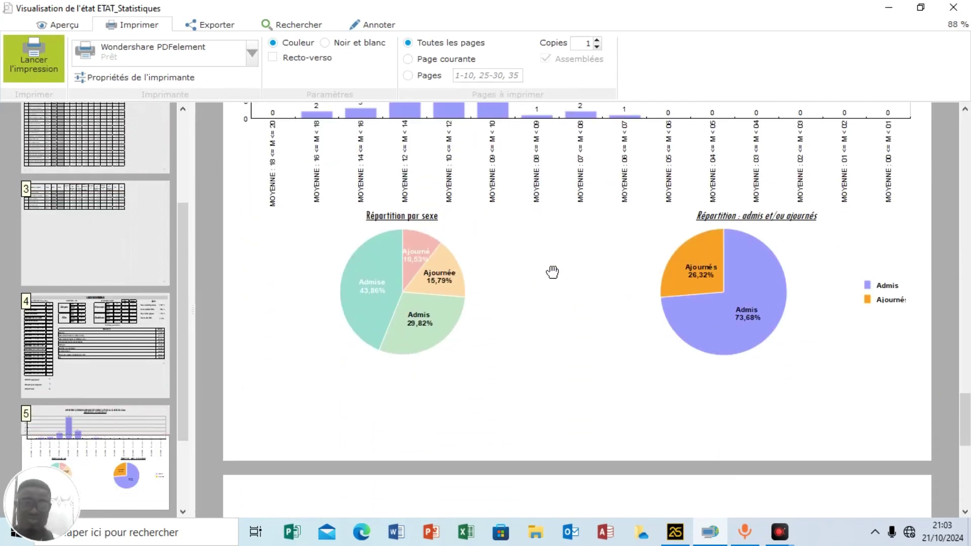
pyautogui.scroll(3, 552, 272)
pyautogui.scroll(2, 552, 273)
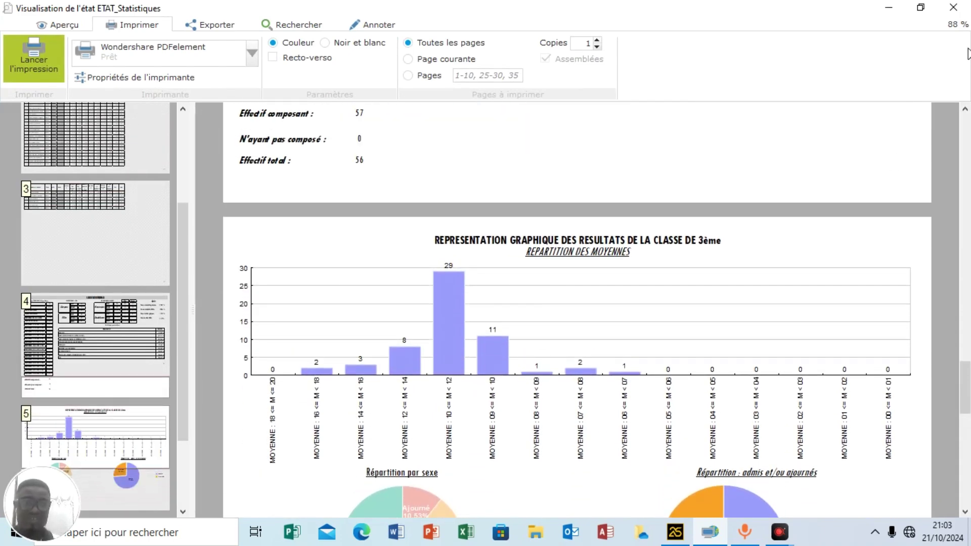
pyautogui.click(954, 12)
pyautogui.click(954, 9)
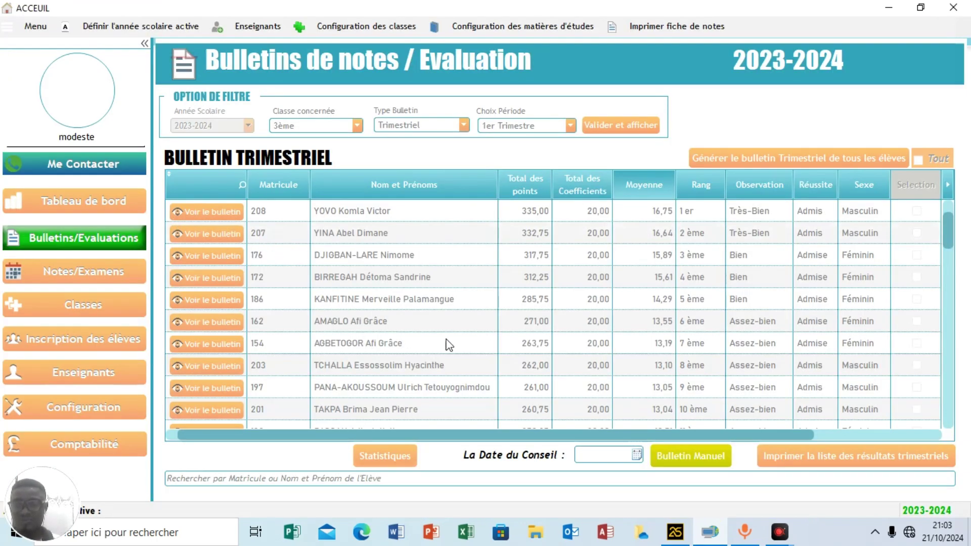
# In Comptabilité, preview the first operation's 25 000 CFA receipt full screen, then close it.
pyautogui.click(107, 447)
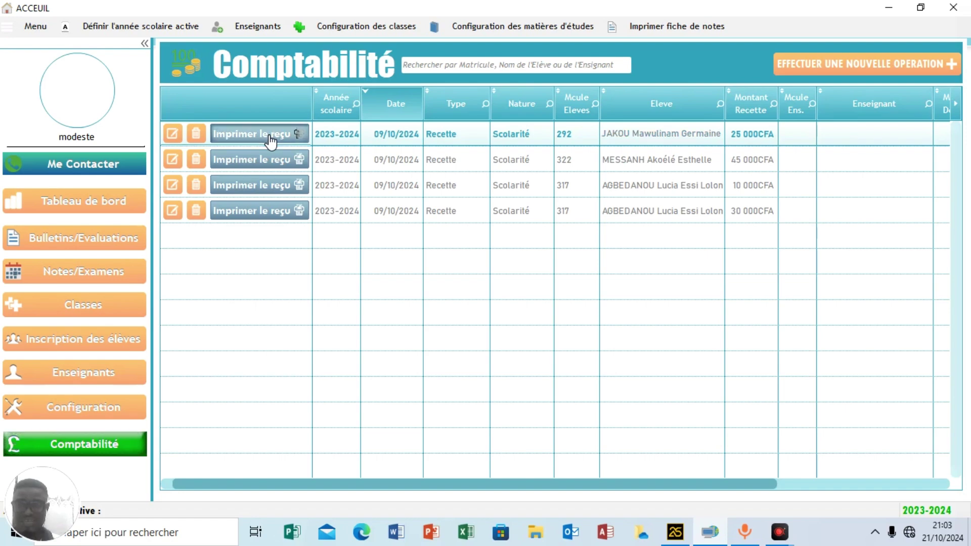
pyautogui.click(267, 135)
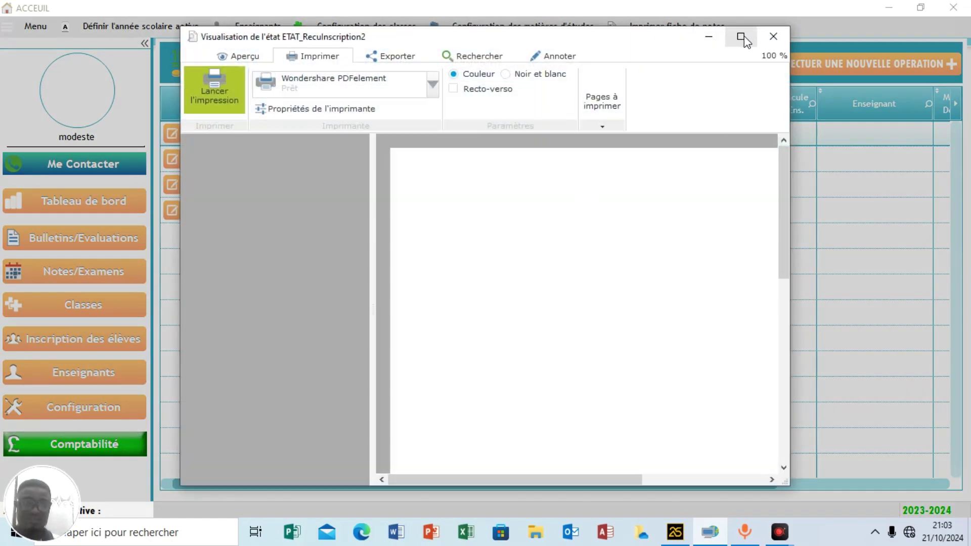
pyautogui.click(740, 36)
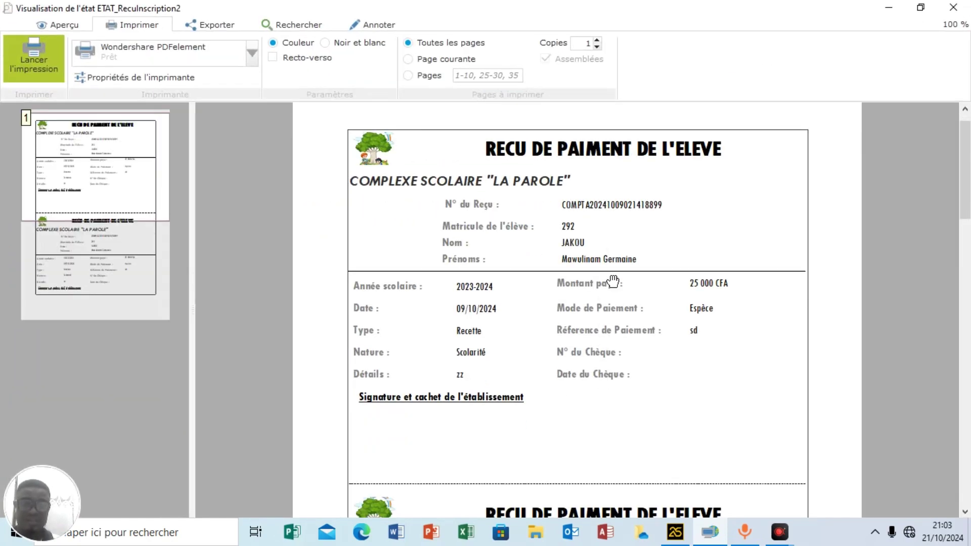
pyautogui.scroll(-6, 613, 283)
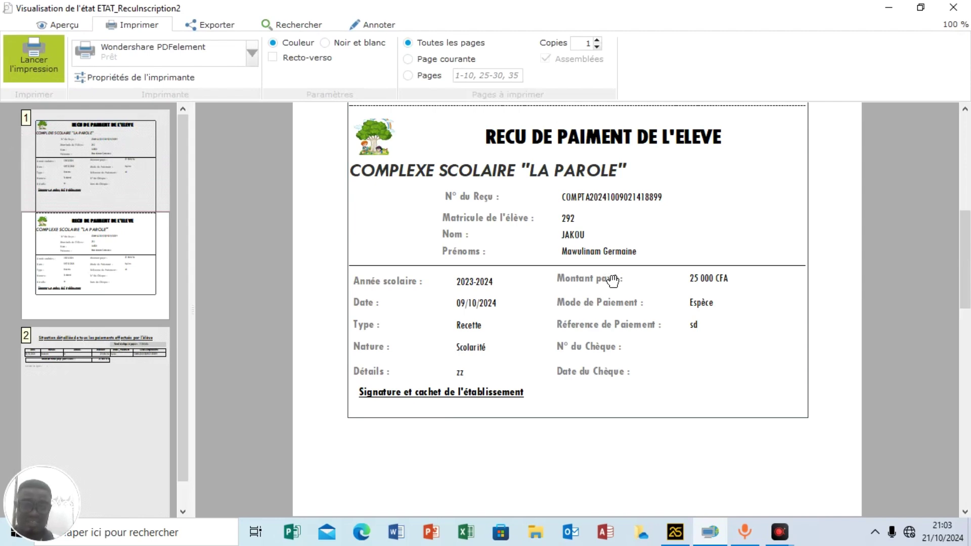
pyautogui.scroll(-8, 613, 282)
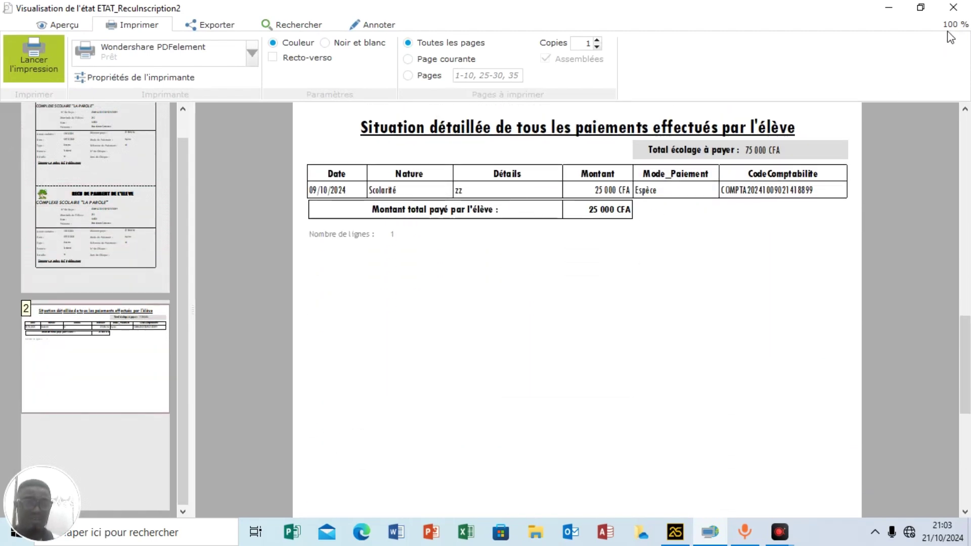
pyautogui.click(954, 7)
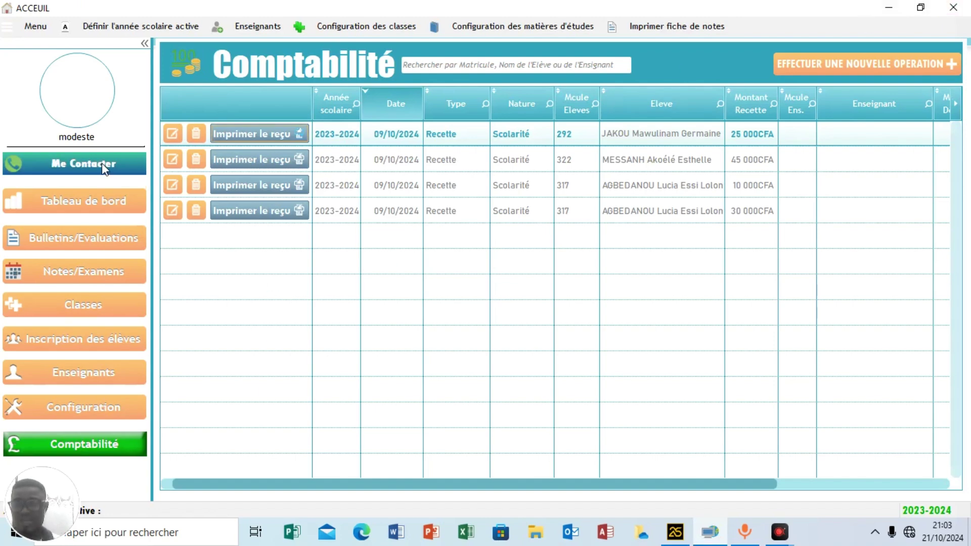
# Dismiss the Fiche de notes printing form and open the Me Contacter contact window.
pyautogui.click(642, 28)
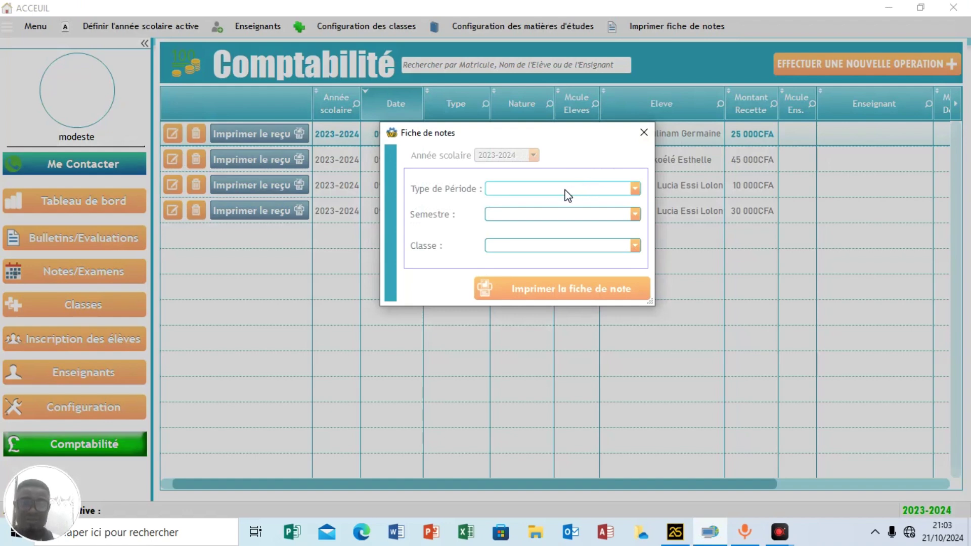
pyautogui.click(643, 133)
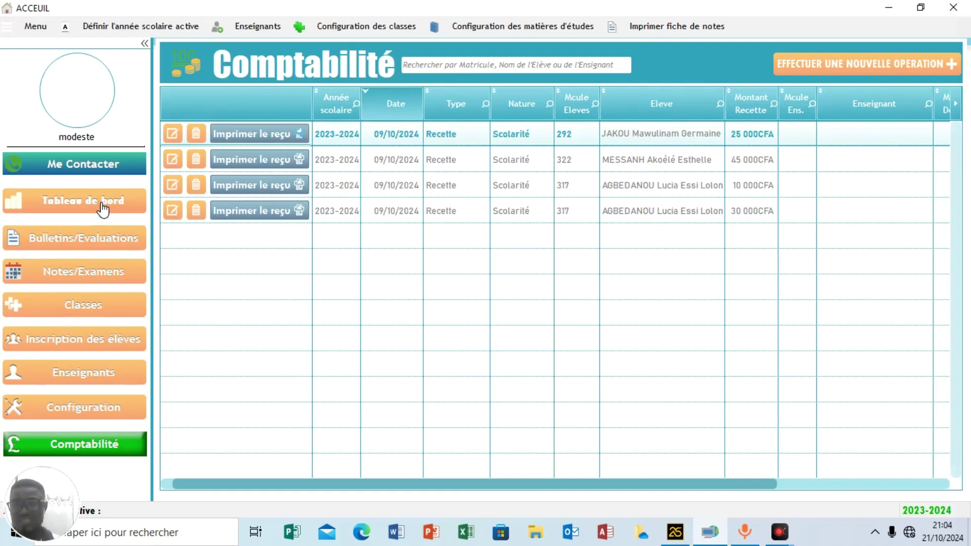
pyautogui.click(118, 173)
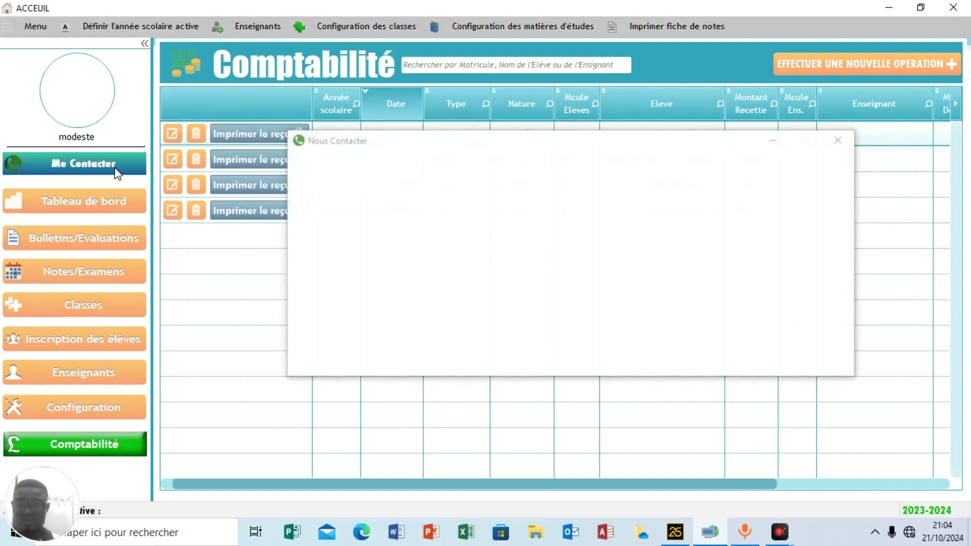